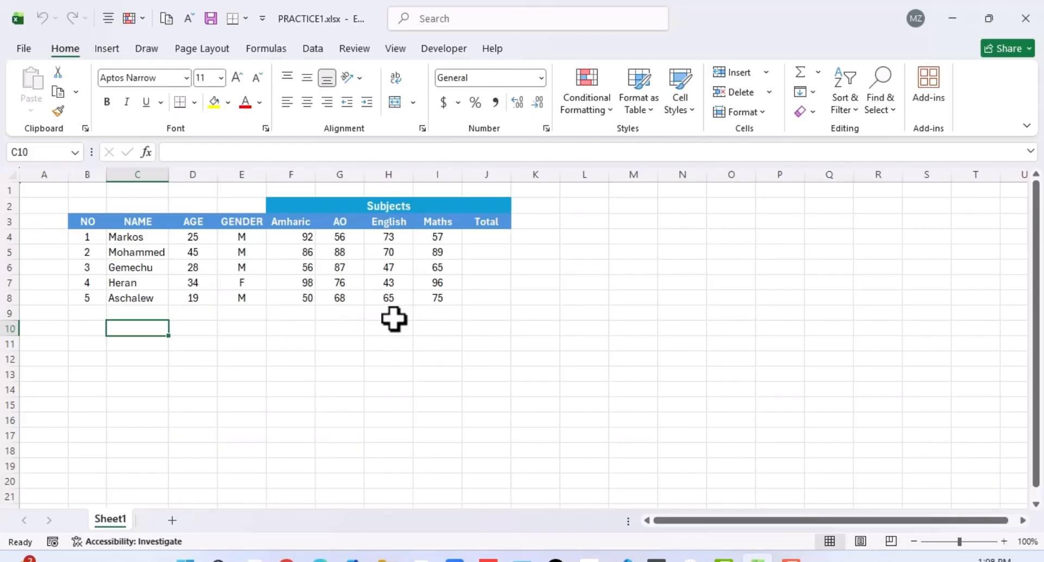
Fill the Total column J4:J8 with AutoSum formulas adding each student's four subject marks.
left_click_drag(297, 237, 427, 296)
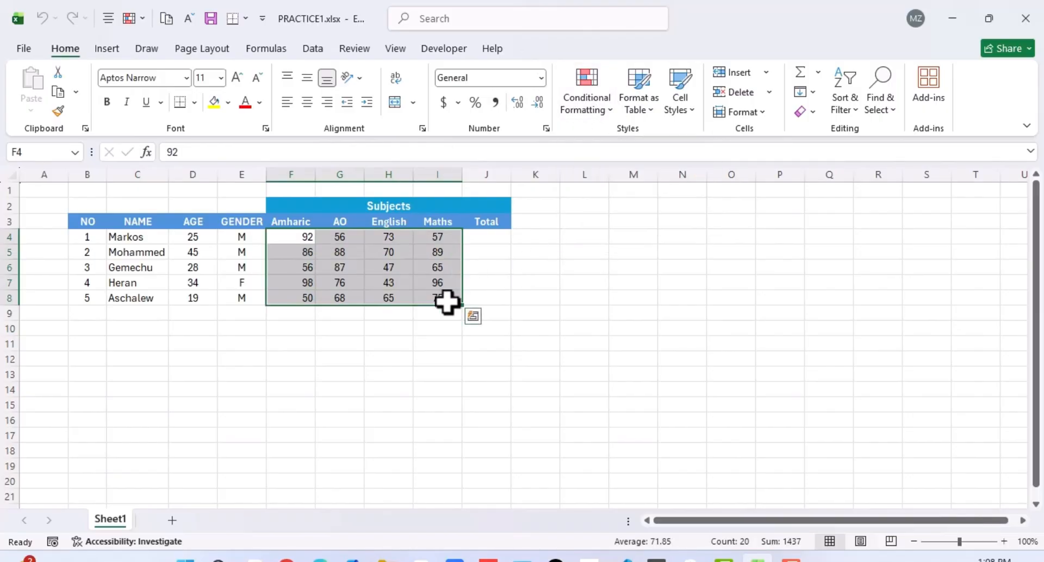
left_click(396, 265)
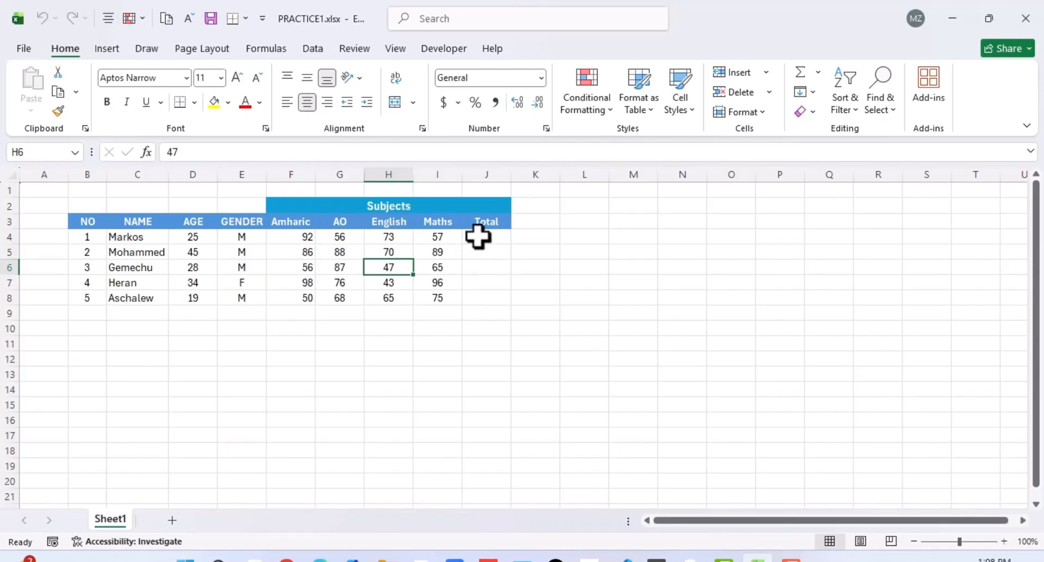
left_click_drag(477, 237, 485, 293)
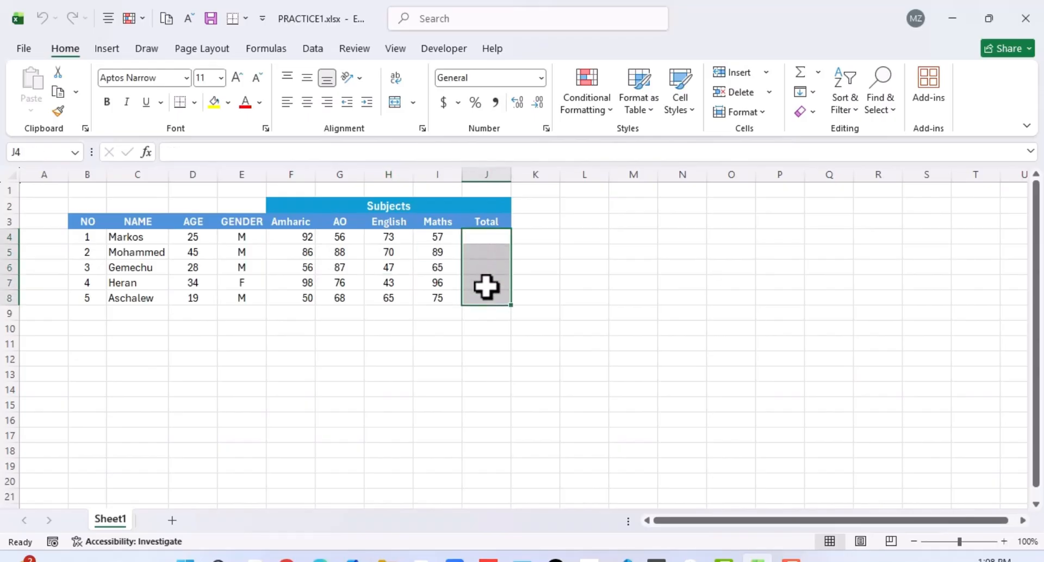
left_click(519, 282)
left_click_drag(473, 235, 485, 293)
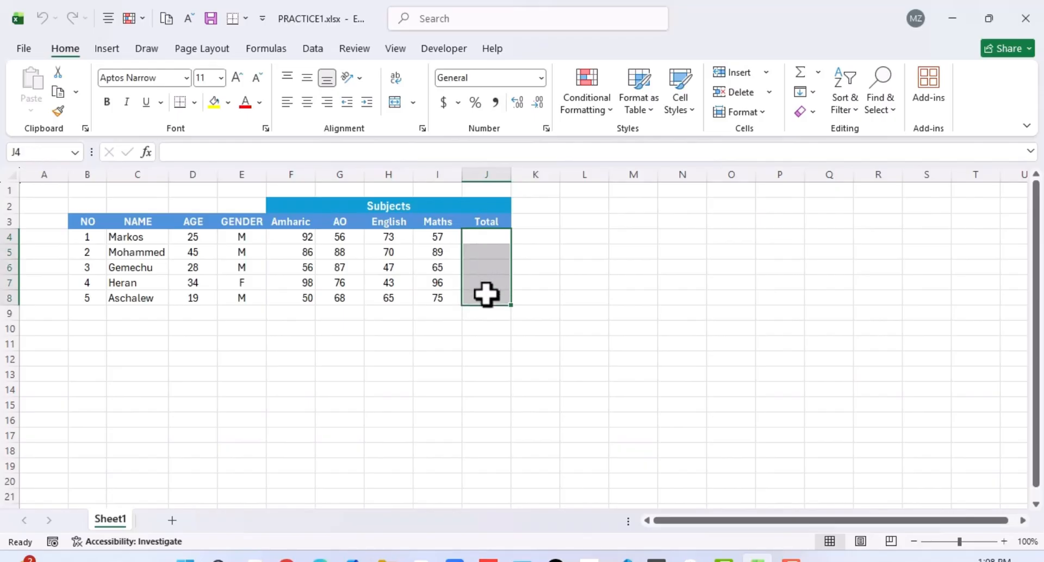
key("alt+=")
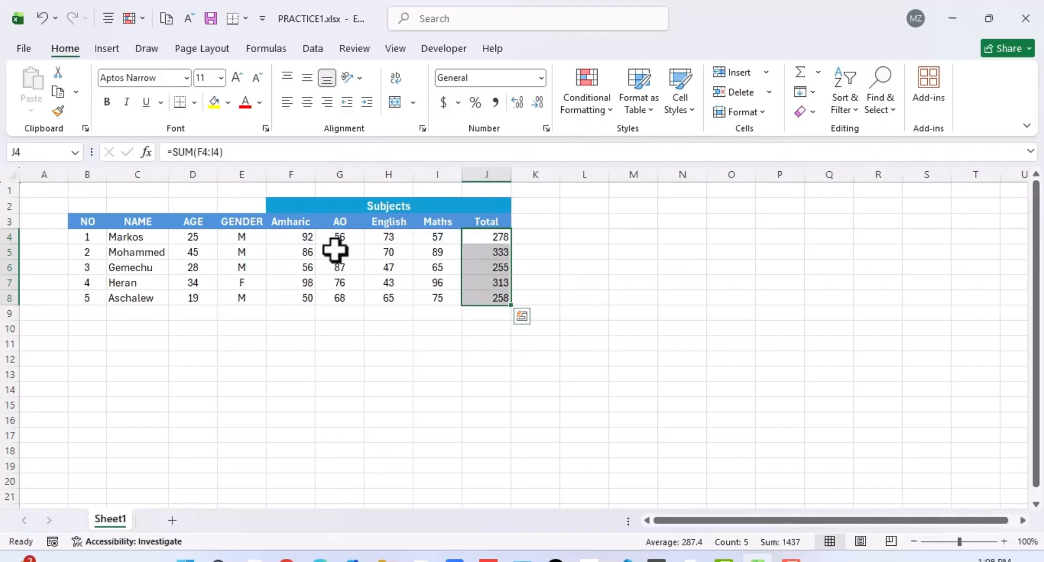
left_click(494, 251)
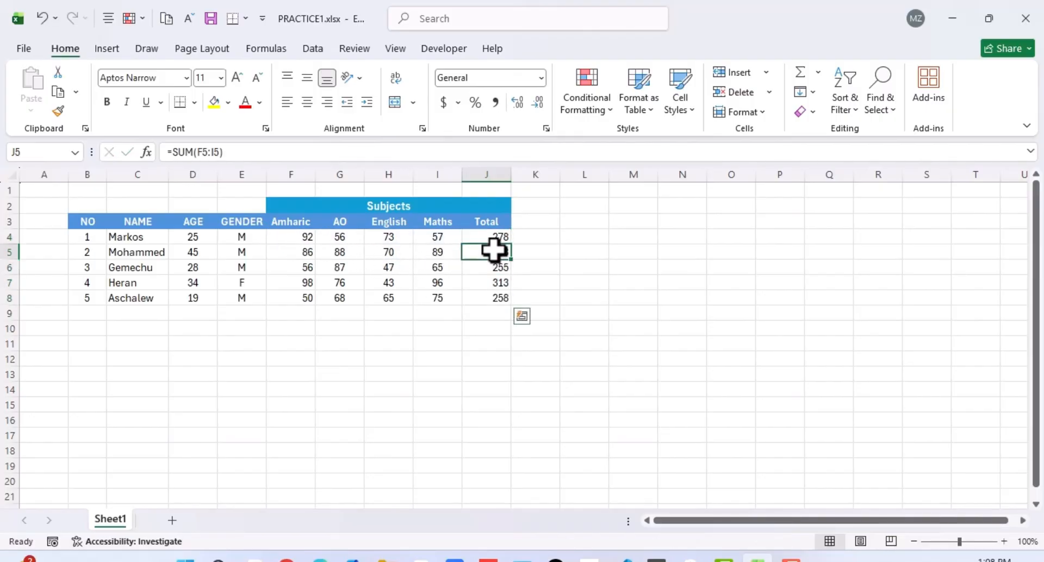
Make the totals in J4:J8 bold.
left_click(487, 236)
key("ctrl+shift+Down")
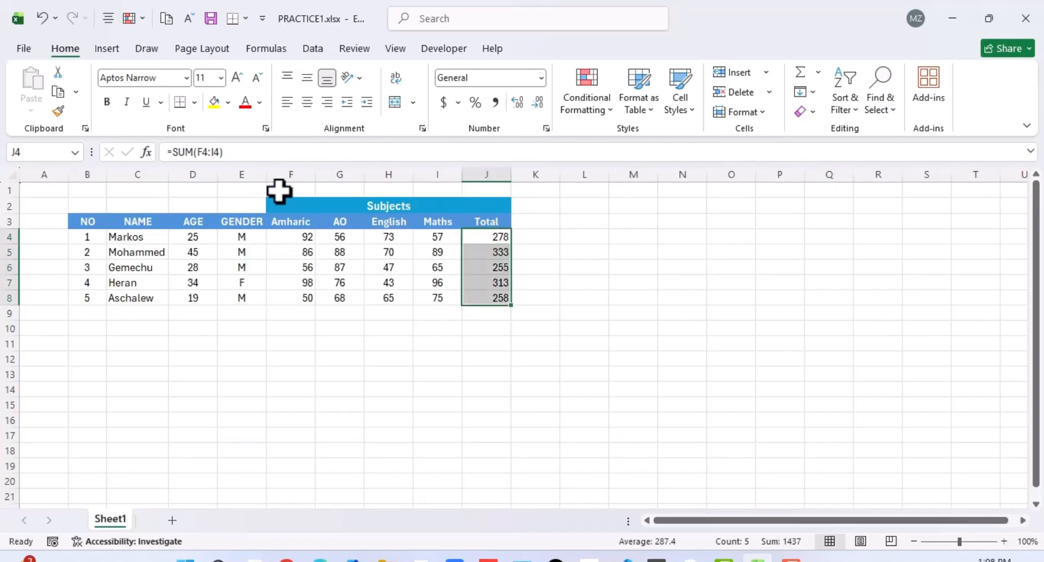
left_click(107, 103)
left_click(387, 328)
Highlight subject marks in F4:I8 greater than 60 using Green Fill with Dark Green Text.
left_click_drag(296, 237, 431, 296)
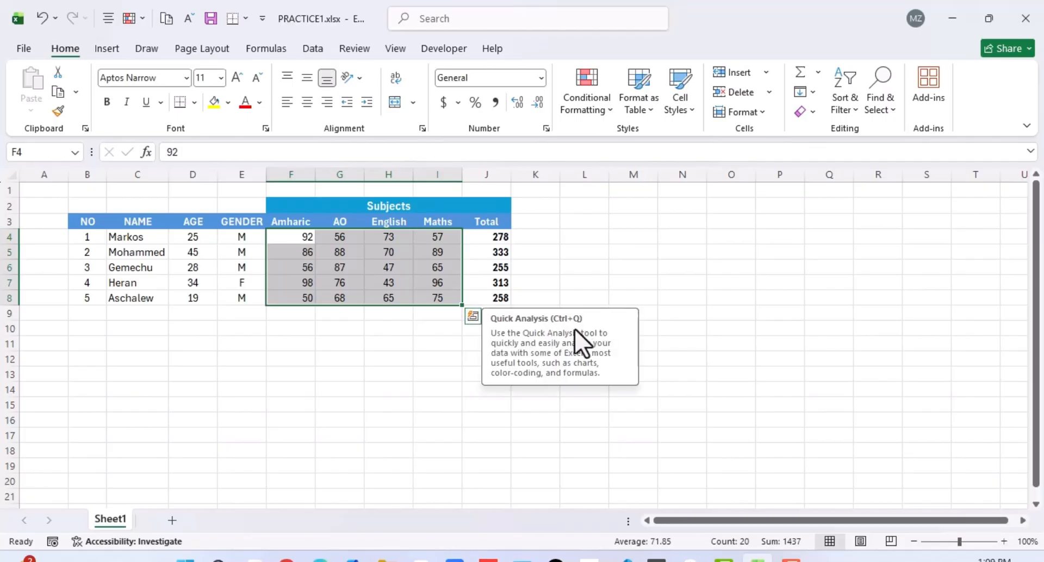
left_click(471, 318)
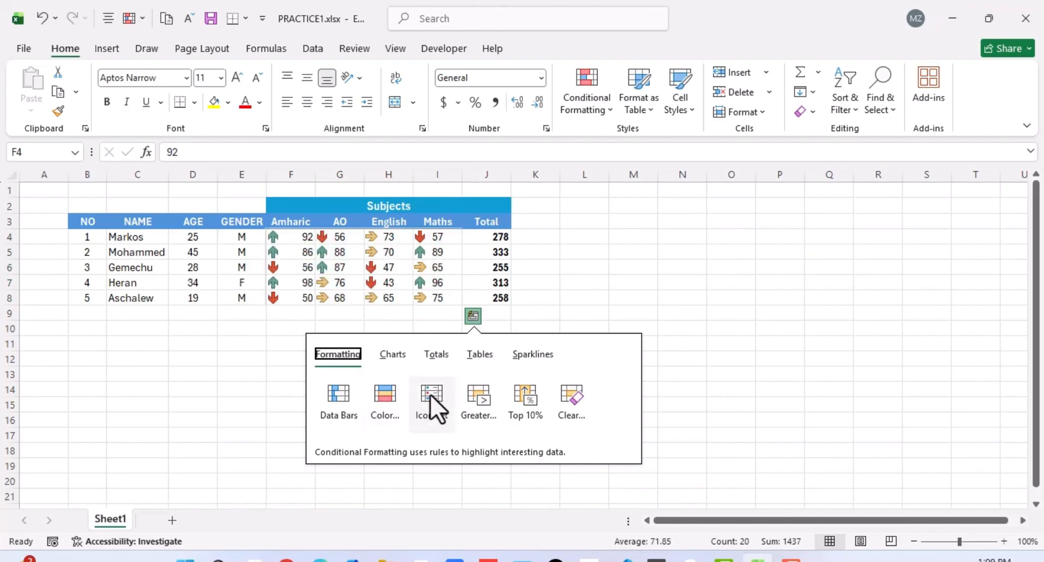
left_click(475, 397)
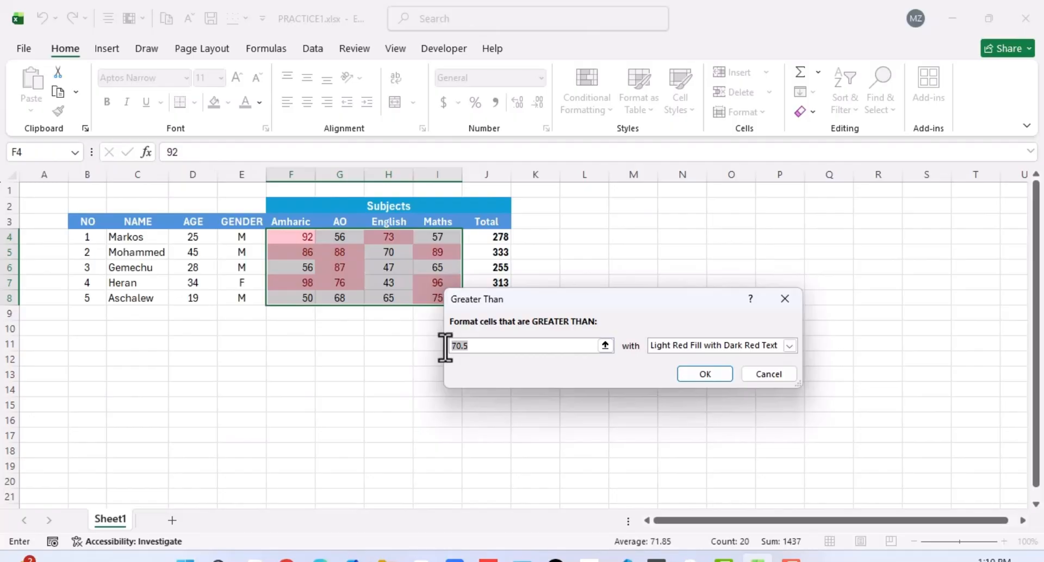
type("60")
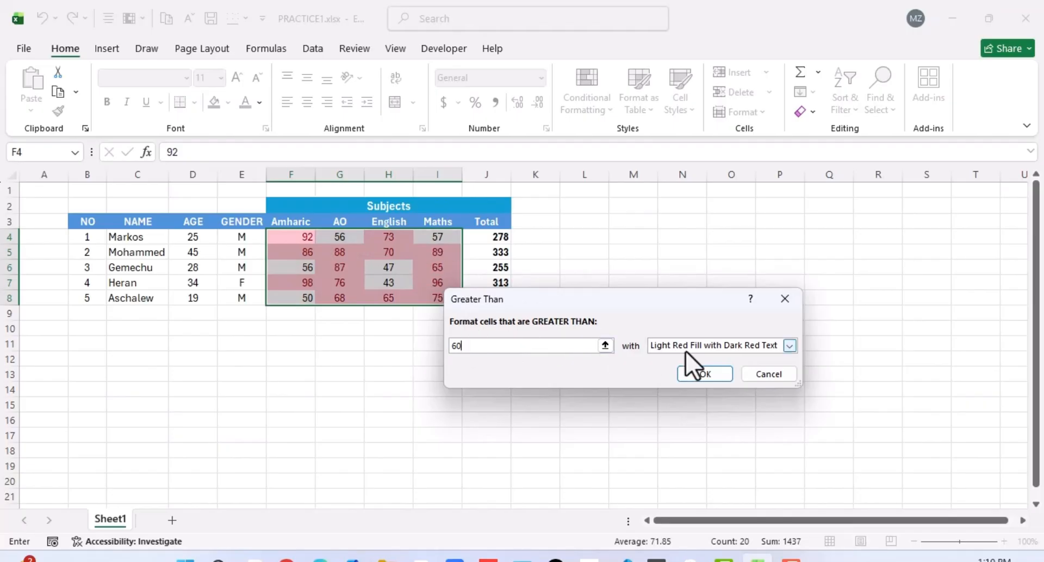
left_click(788, 345)
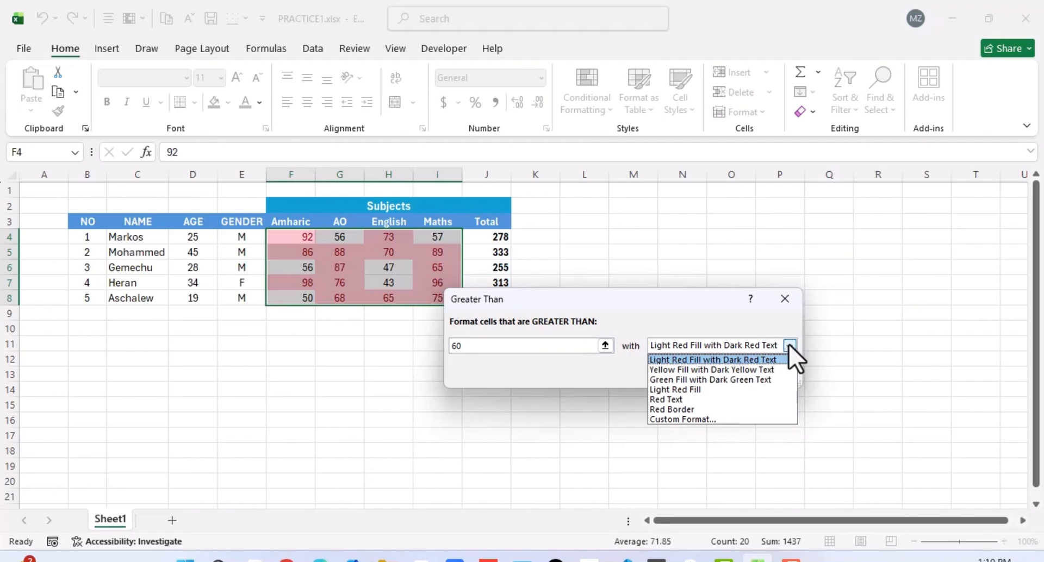
left_click(746, 381)
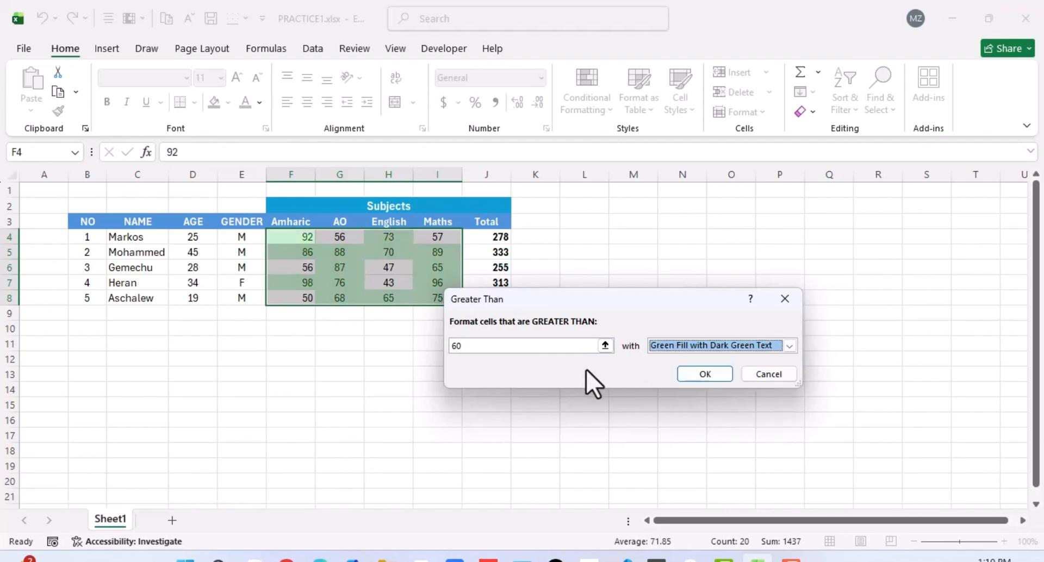
left_click(704, 372)
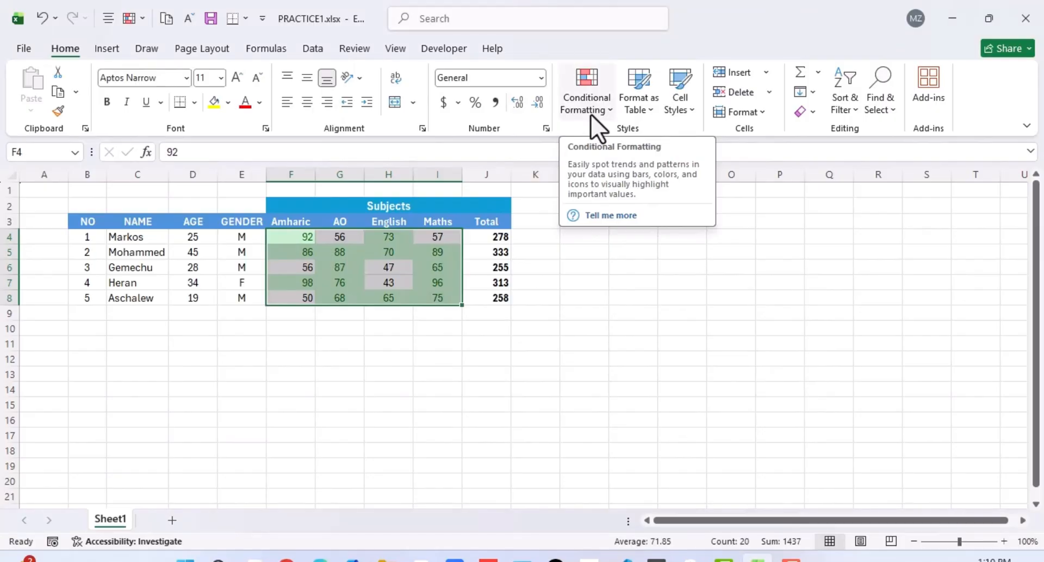
Add a Text That Contains rule to F4:I8 formatting cells with "yes" in Green Fill with Dark Green Text.
left_click(608, 110)
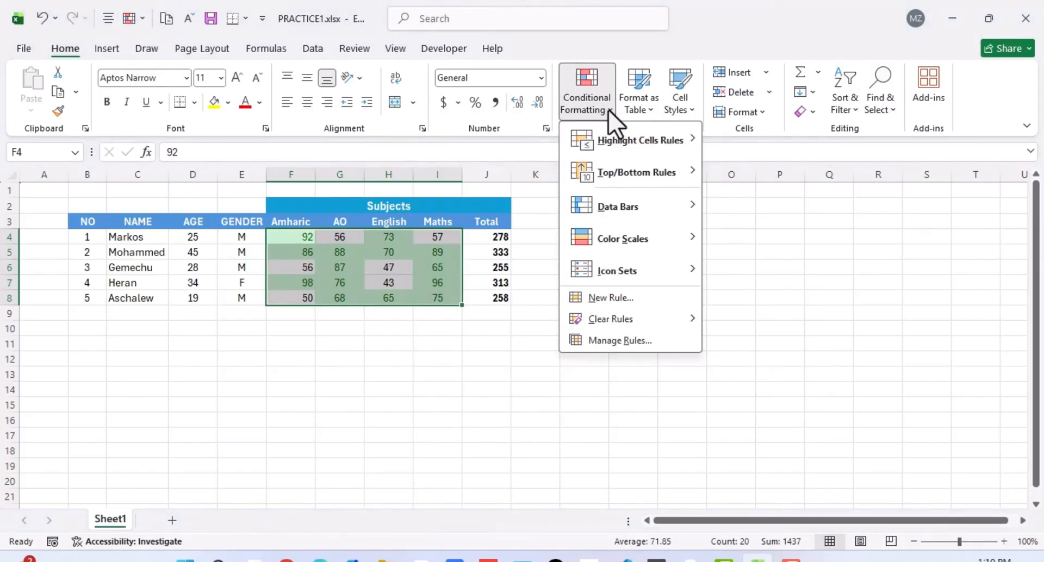
mouse_move(625, 139)
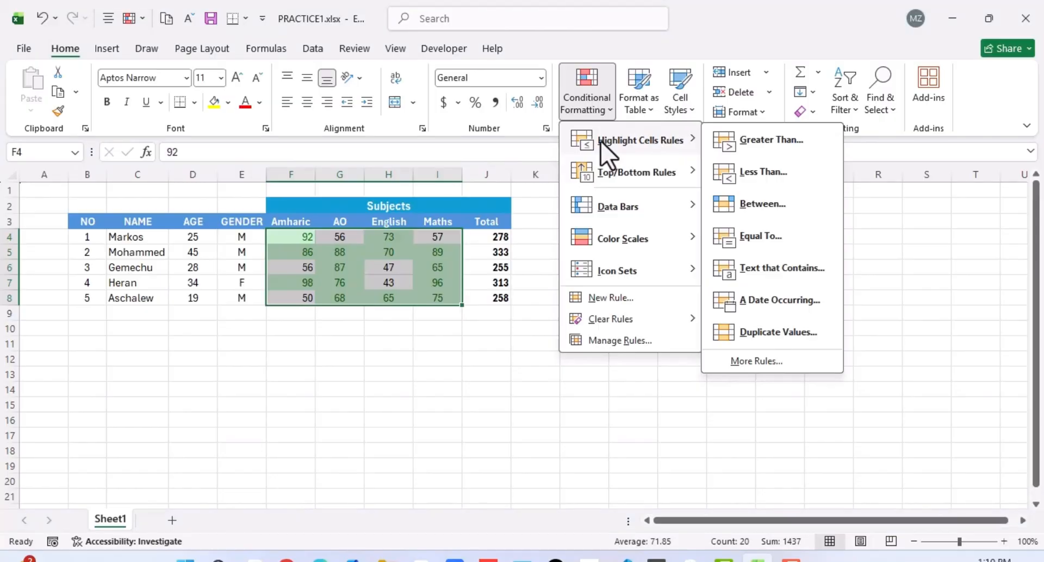
left_click(756, 274)
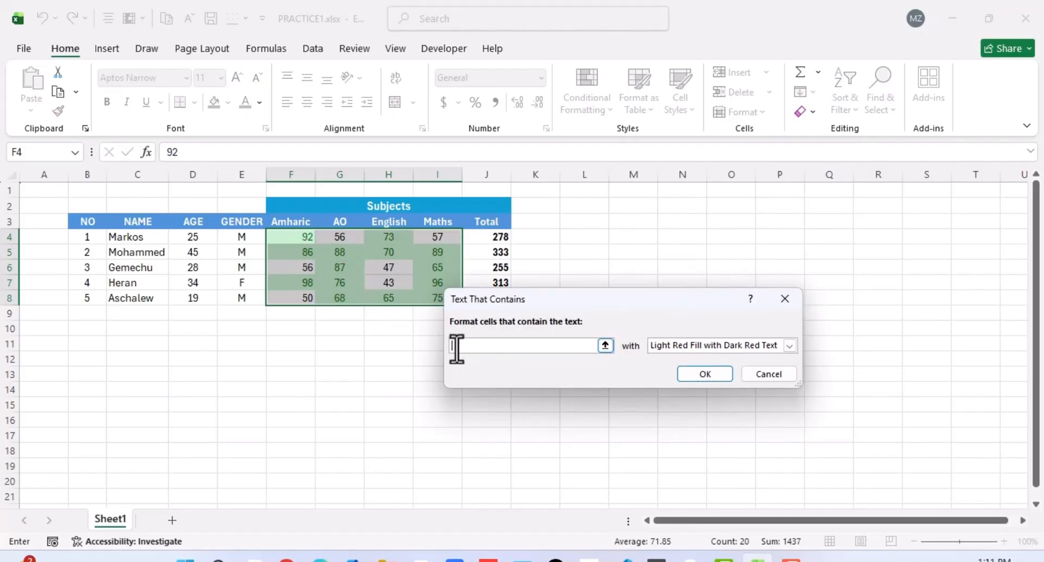
type("yes")
double_click(460, 346)
left_click(789, 345)
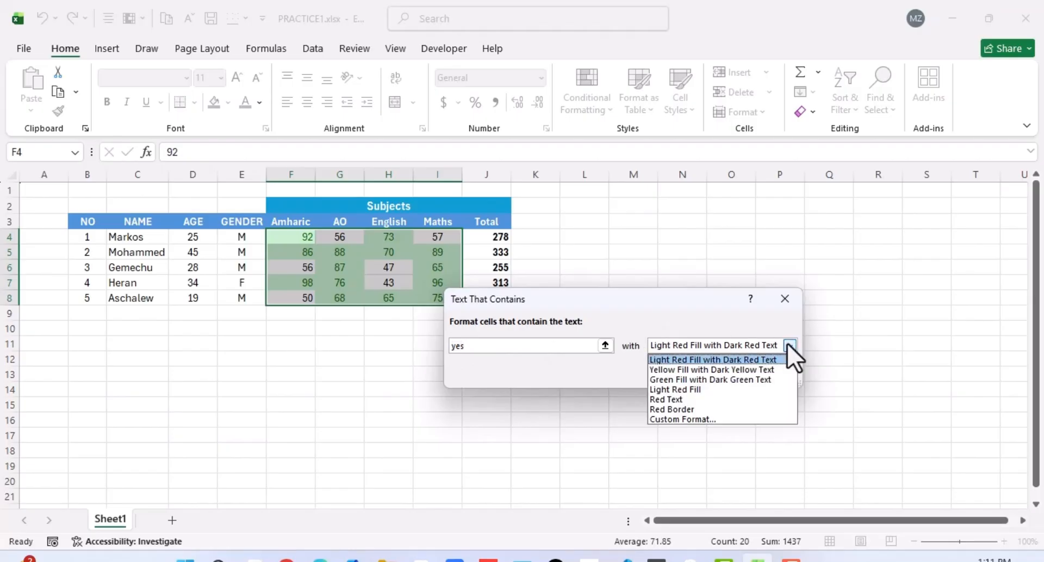
left_click(716, 382)
left_click(704, 374)
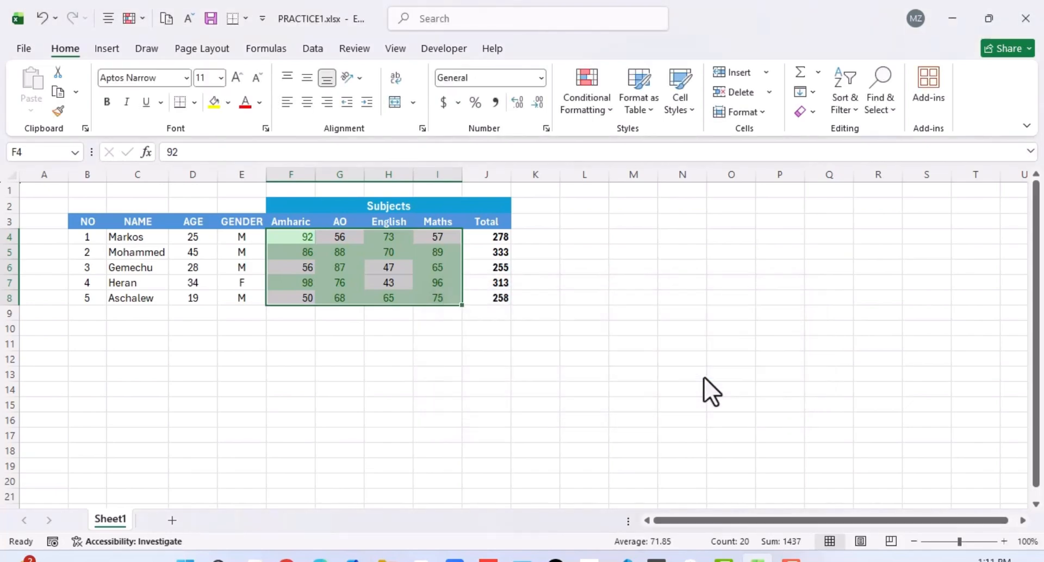
left_click(387, 324)
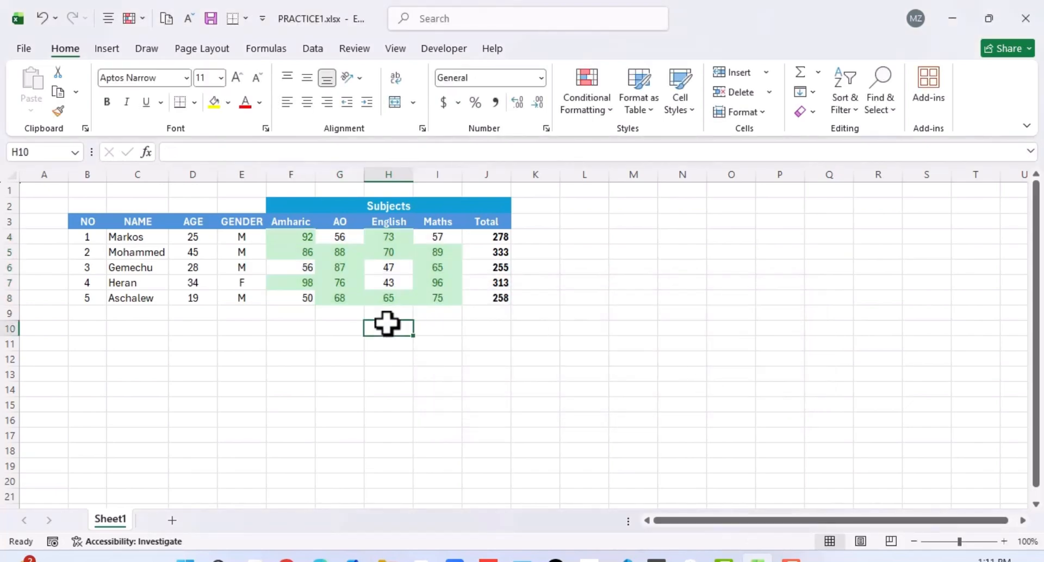
Test the text rule by replacing the English mark in H6 with "yes".
left_click(340, 280)
left_click(387, 266)
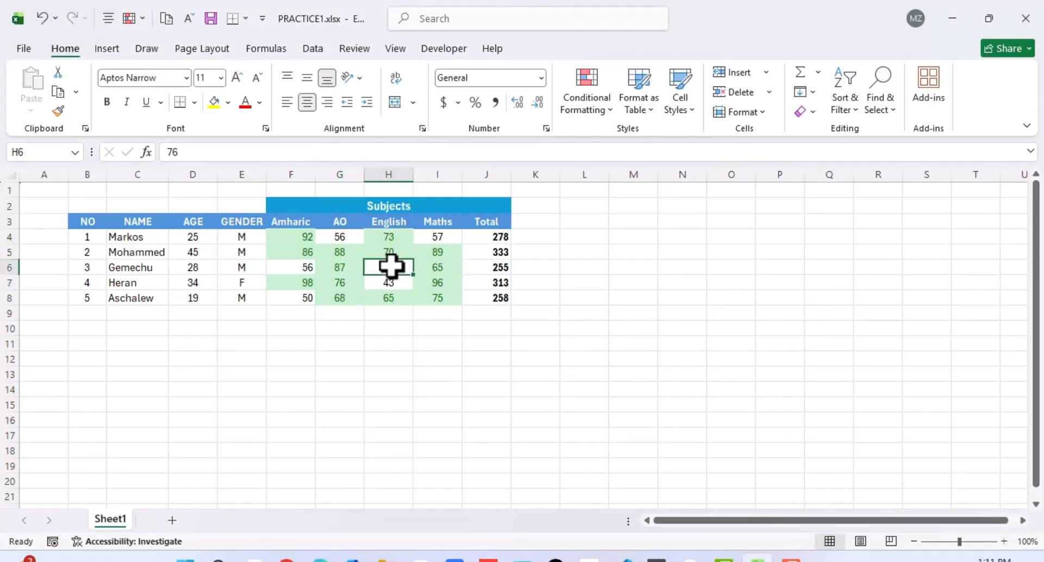
type("yes")
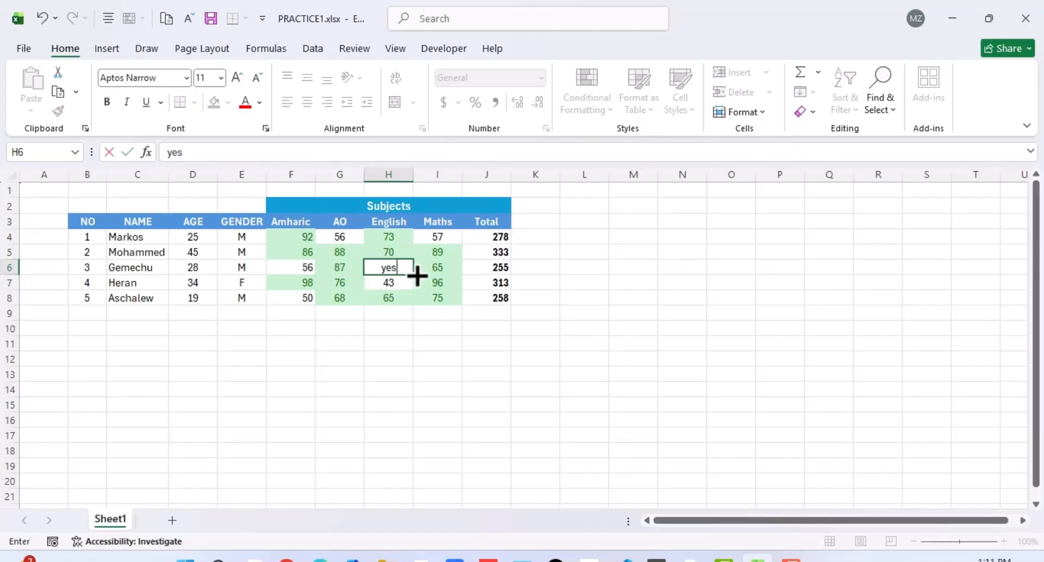
left_click(419, 376)
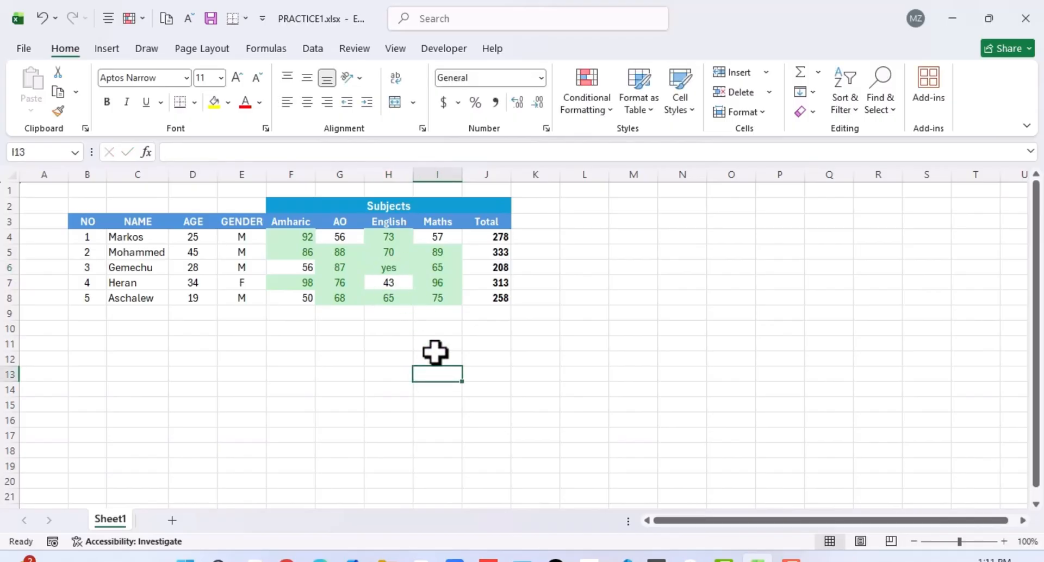
Restore the English mark in H6 to 47.
left_click(389, 268)
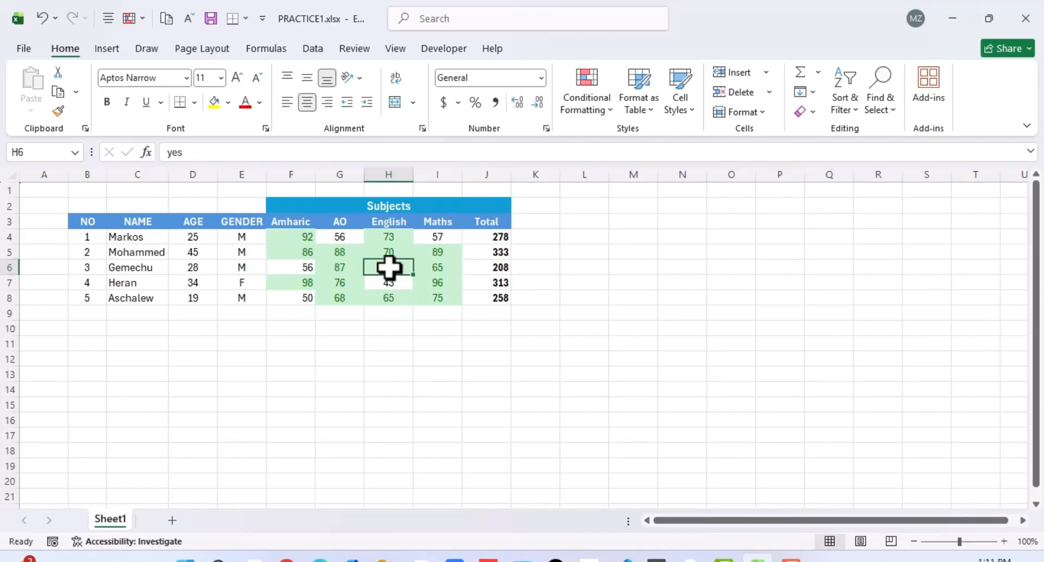
type("47")
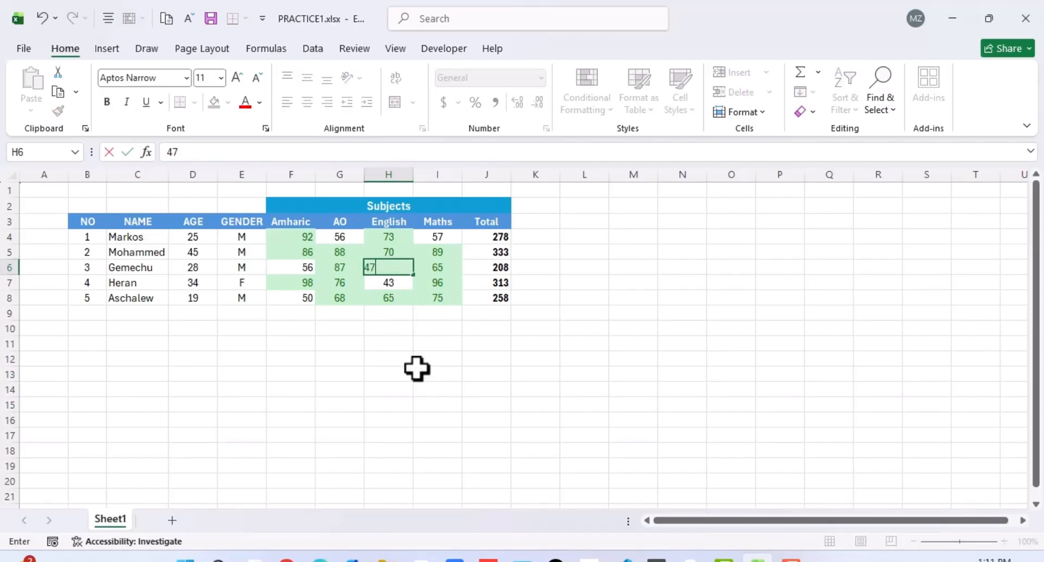
left_click(416, 372)
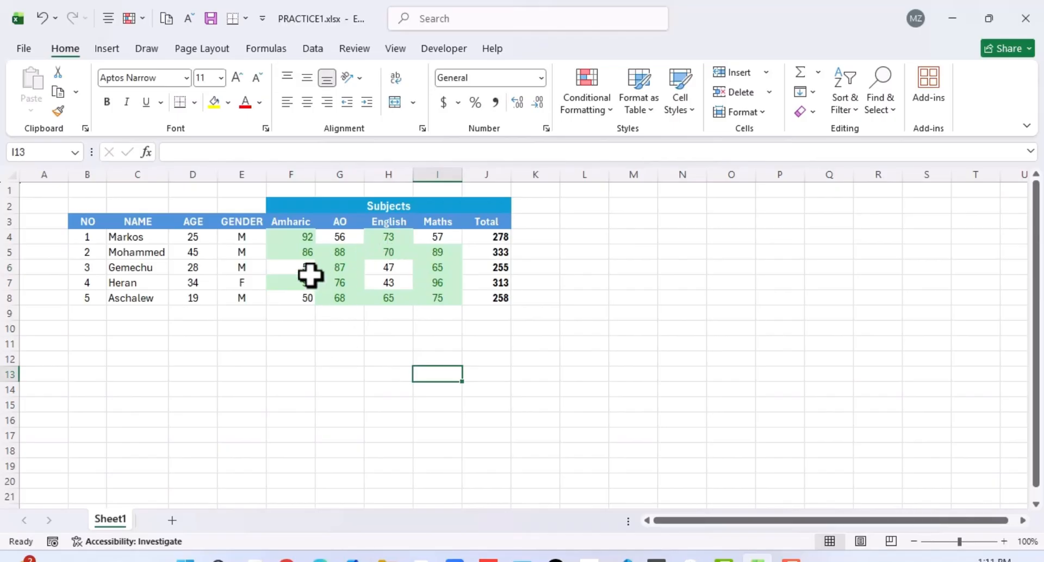
Try a Top 10 Items rule with Green Fill with Dark Green Text on the marks in F4:I8.
left_click_drag(293, 237, 426, 293)
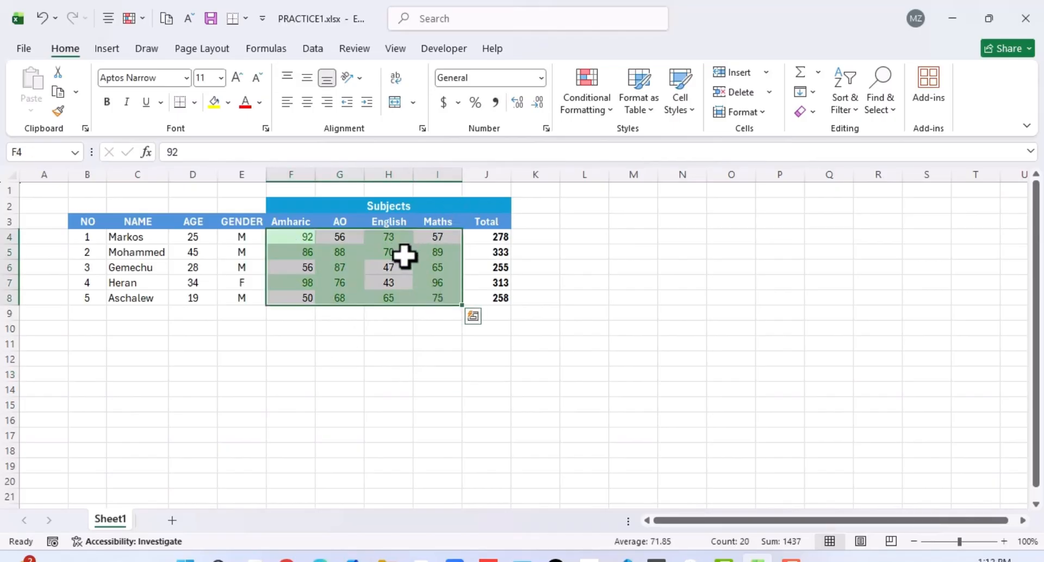
left_click(609, 110)
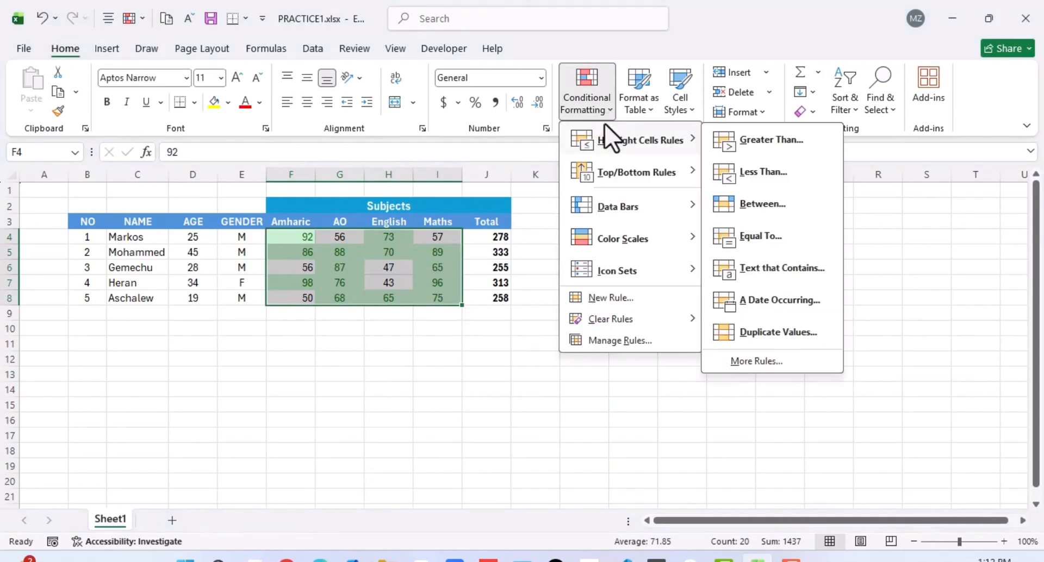
mouse_move(611, 172)
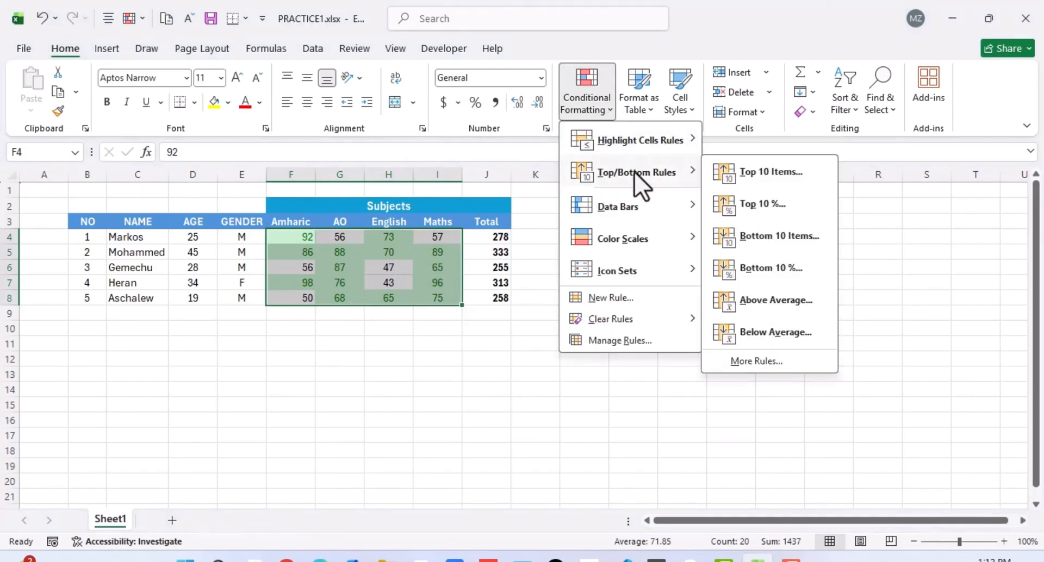
left_click(764, 170)
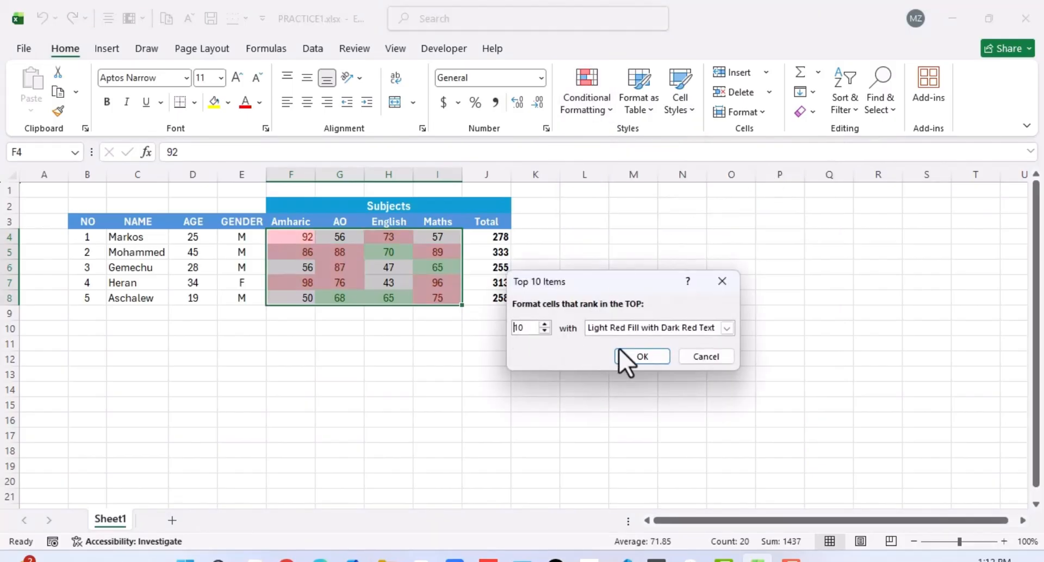
left_click(727, 328)
left_click(661, 362)
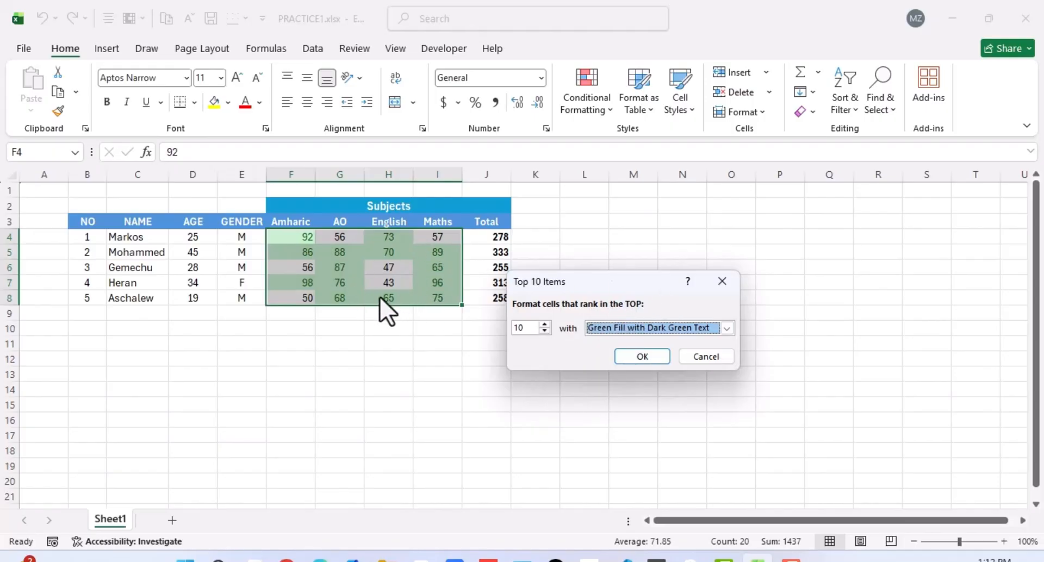
left_click(697, 355)
Apply gradient-fill Purple Data Bars to the subject marks in F4:I8.
left_click(614, 109)
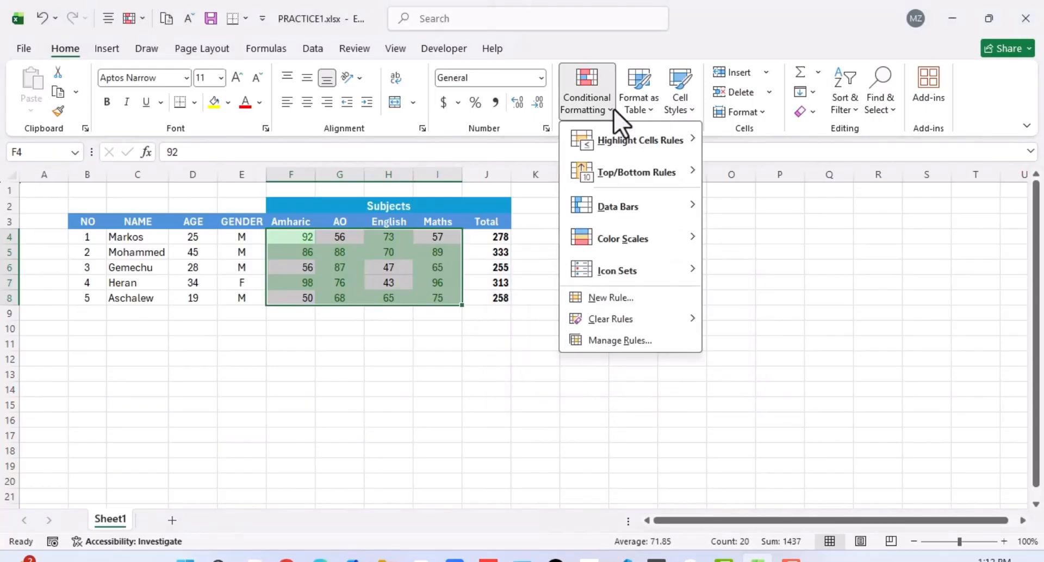
mouse_move(597, 197)
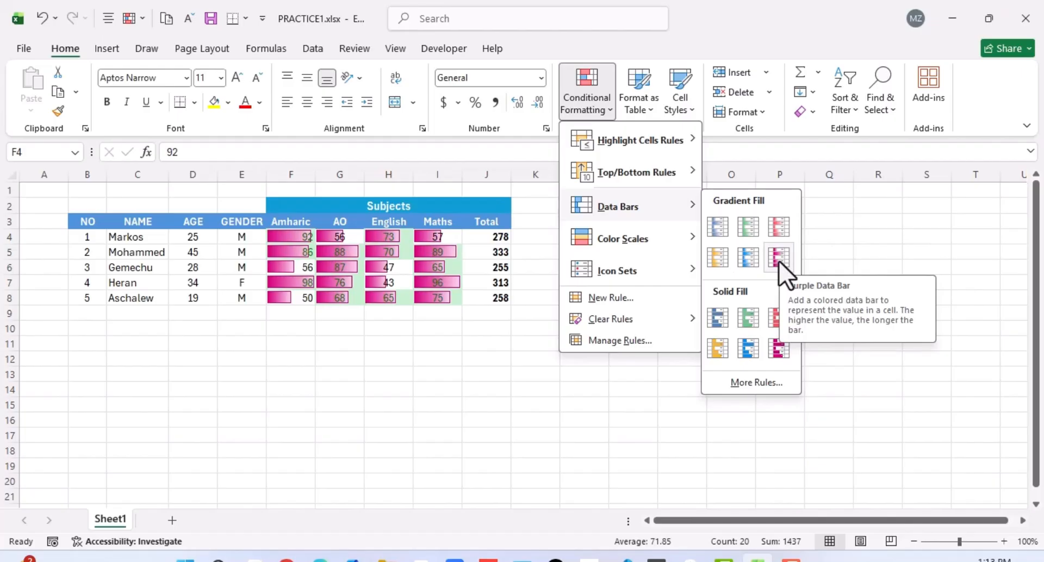
left_click(778, 256)
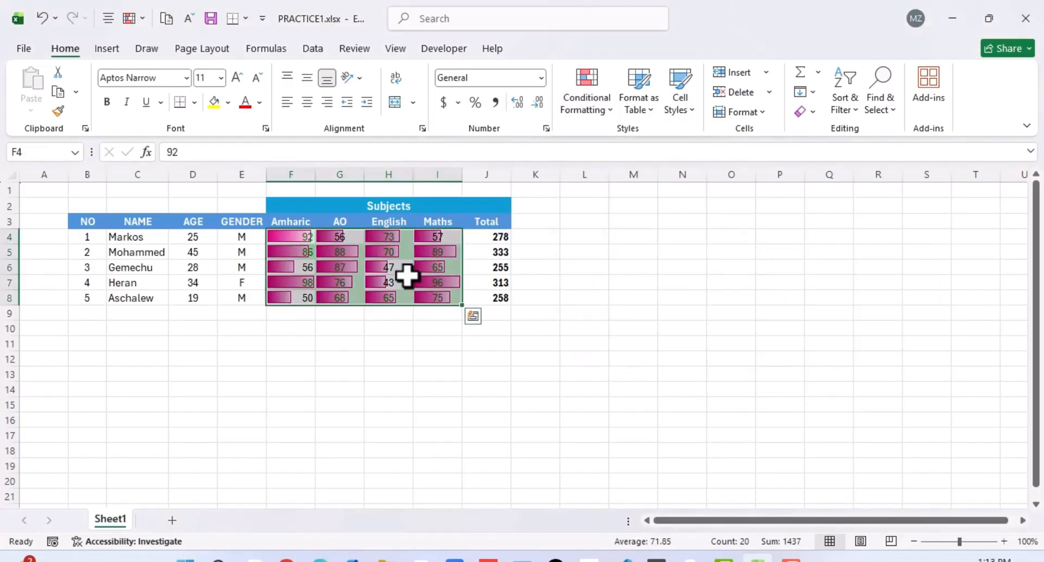
left_click(337, 388)
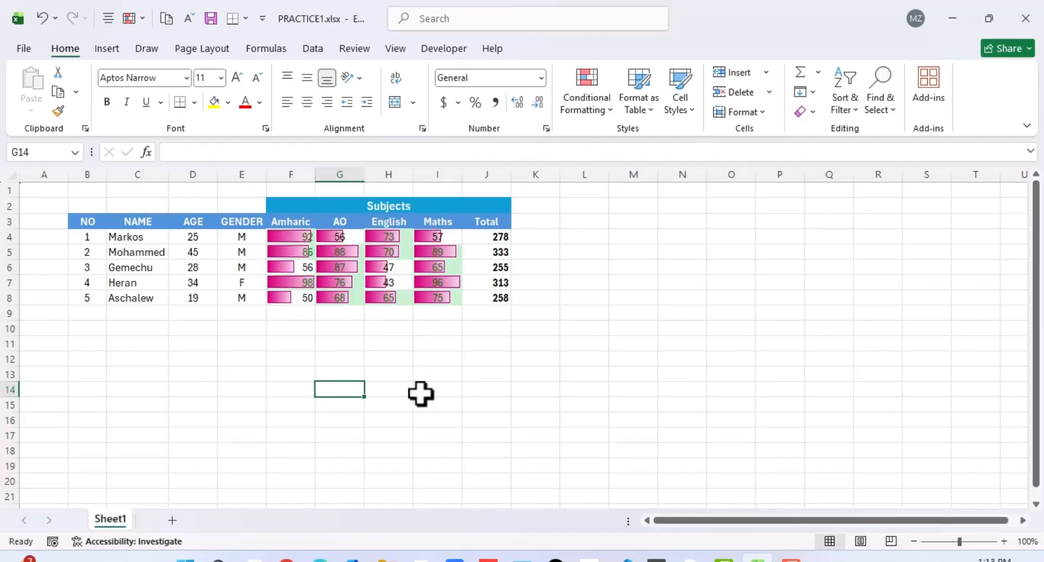
Clear the conditional formatting rules from the subject marks in F4:I8.
key("ctrl+z")
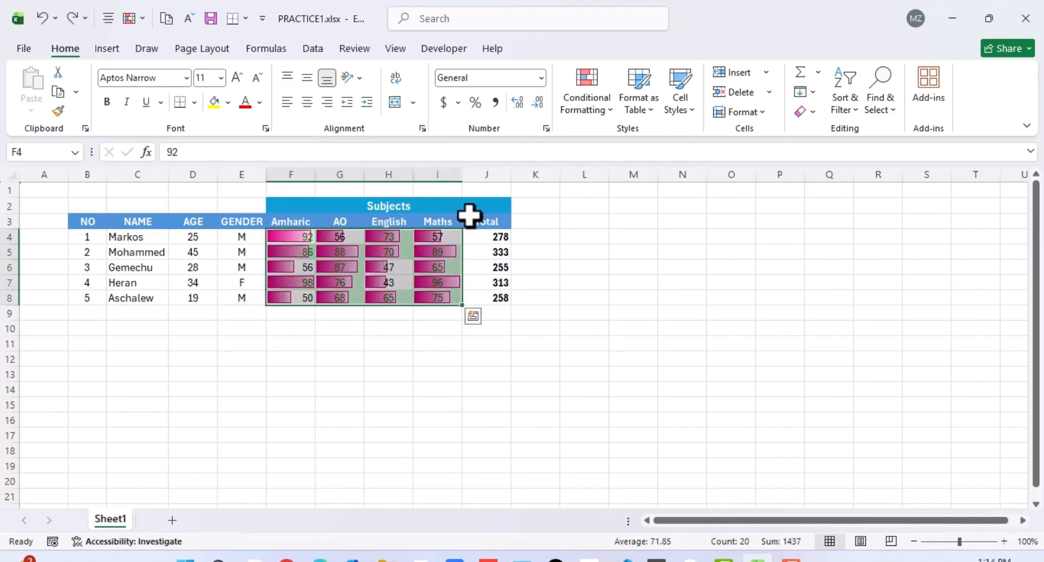
left_click(602, 106)
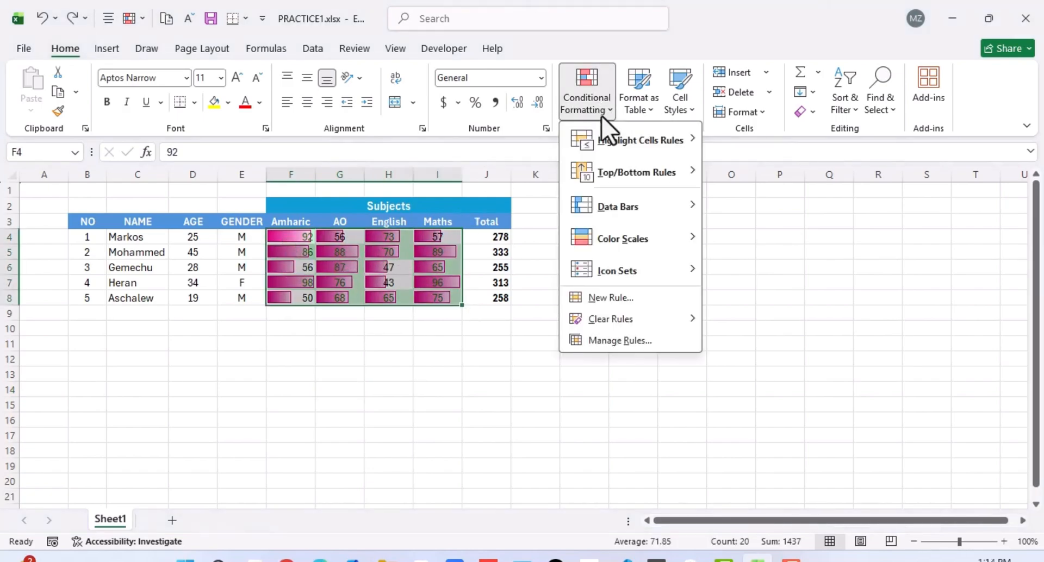
mouse_move(575, 321)
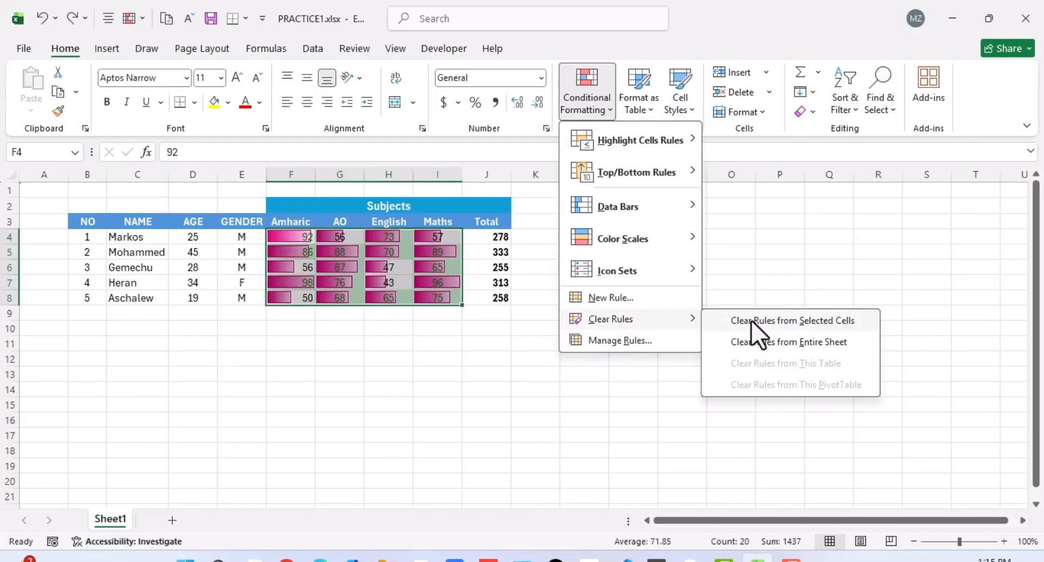
left_click(793, 323)
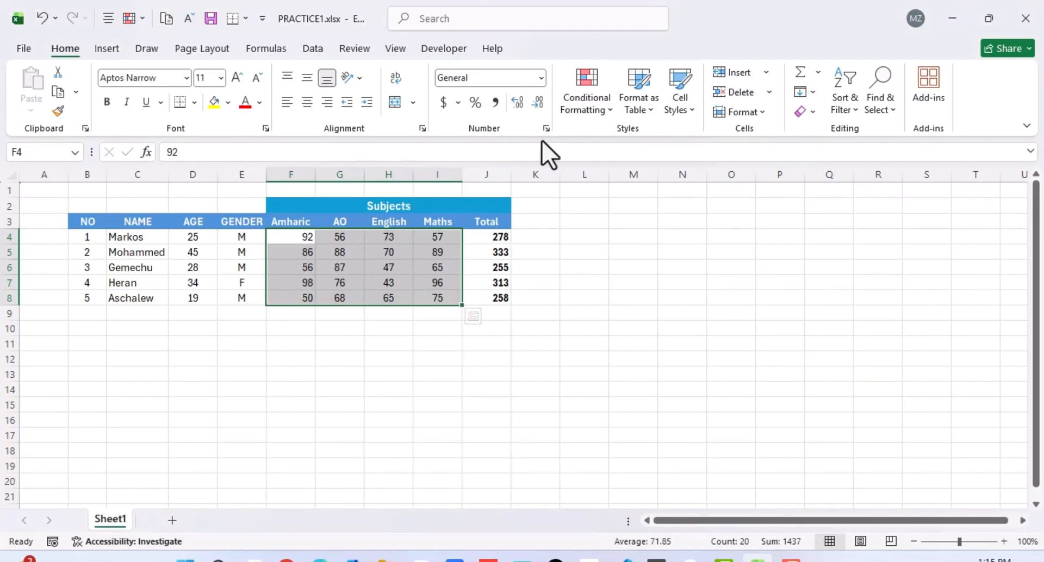
Apply the Green - White - Red color scale to the subject marks in F4:I8.
left_click(612, 106)
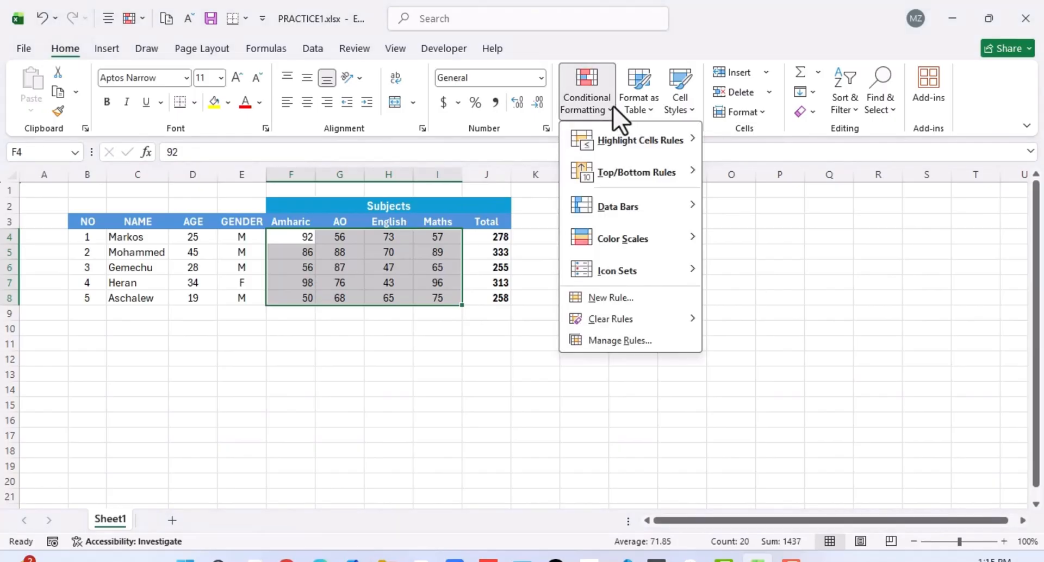
mouse_move(624, 239)
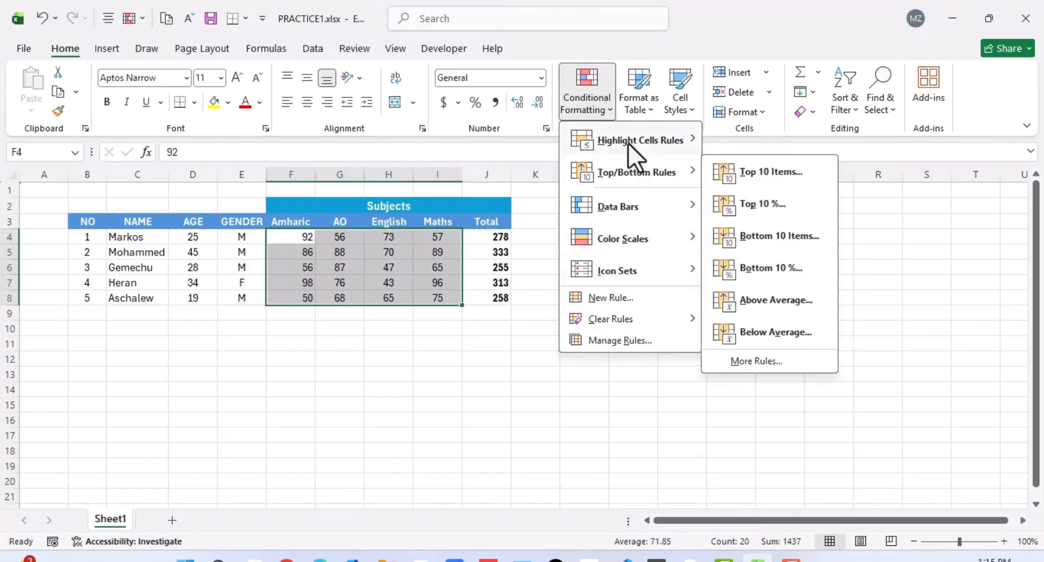
mouse_move(649, 138)
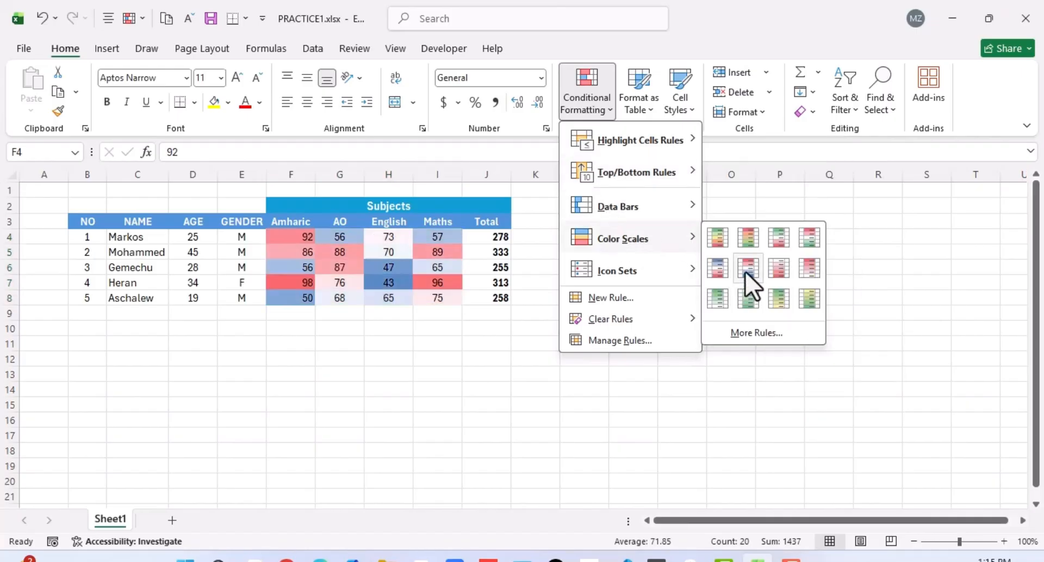
left_click(776, 242)
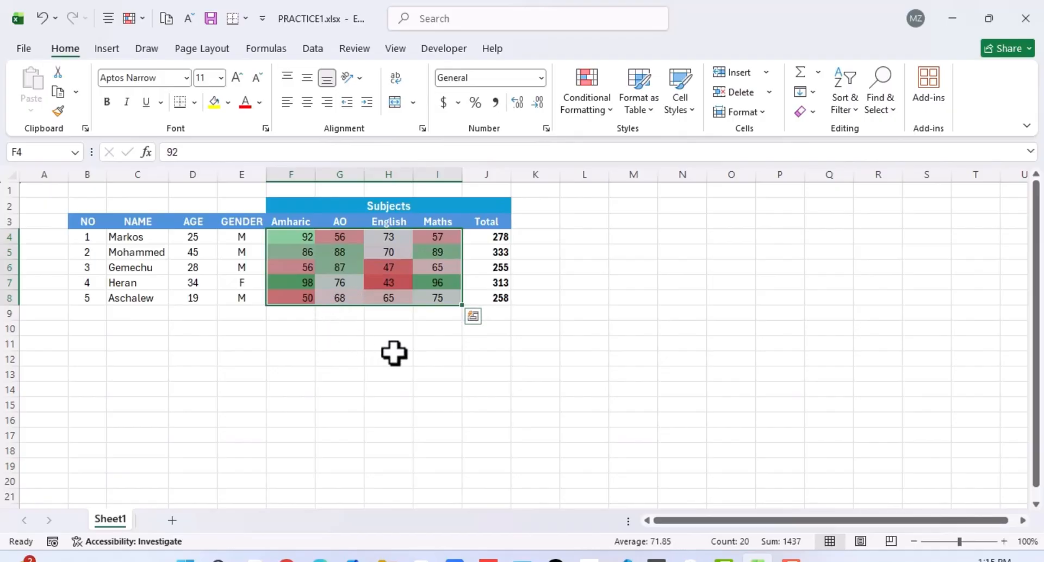
left_click(416, 357)
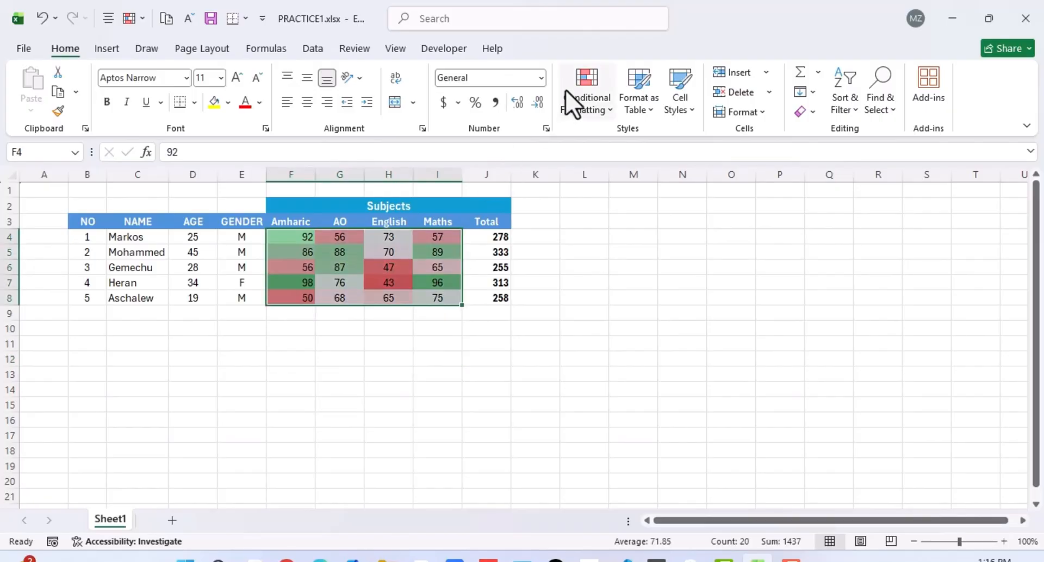
Remove the color scale from the marks in F4:I8 by clearing the rules from the selected cells.
left_click(611, 107)
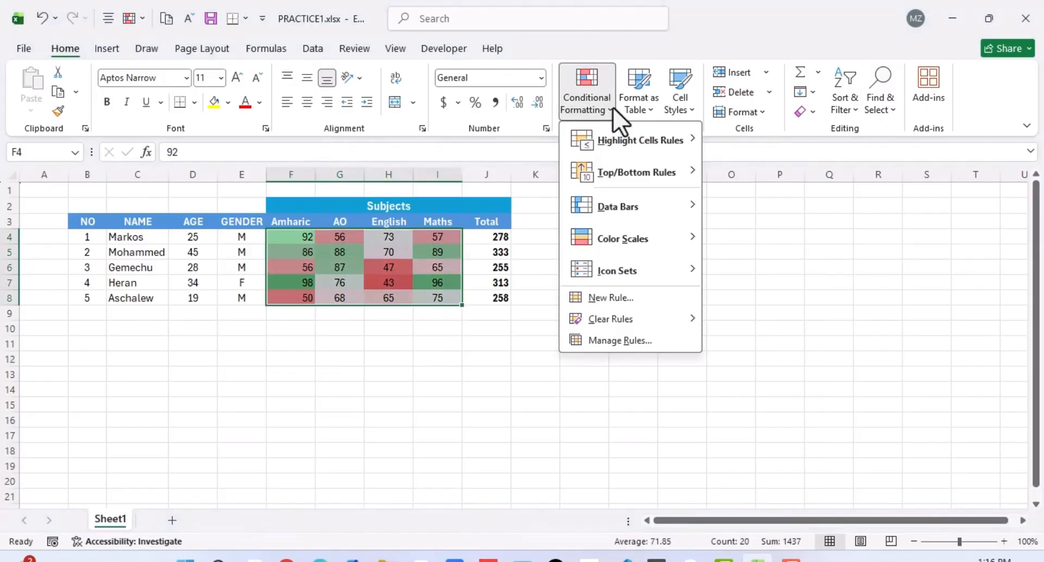
mouse_move(598, 275)
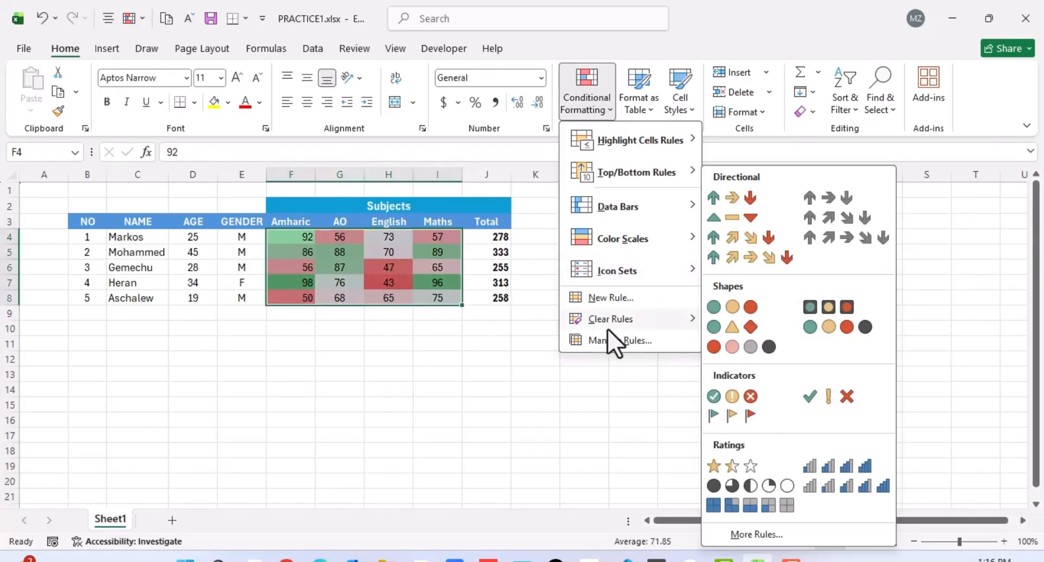
mouse_move(605, 325)
left_click(747, 320)
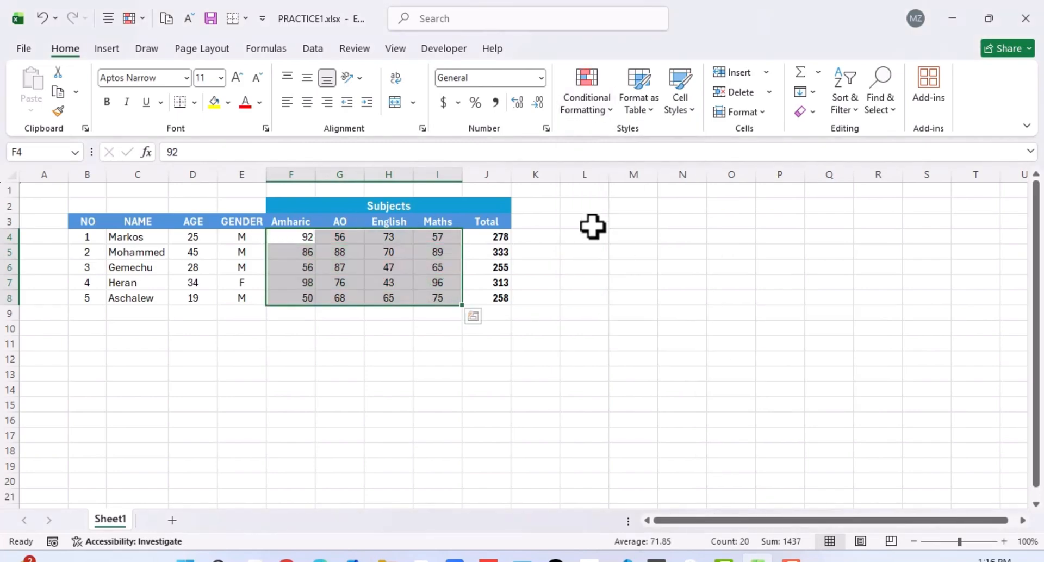
Preview the 3 Stars rating icon set on the subject marks in F4:I8 without applying it.
left_click(611, 108)
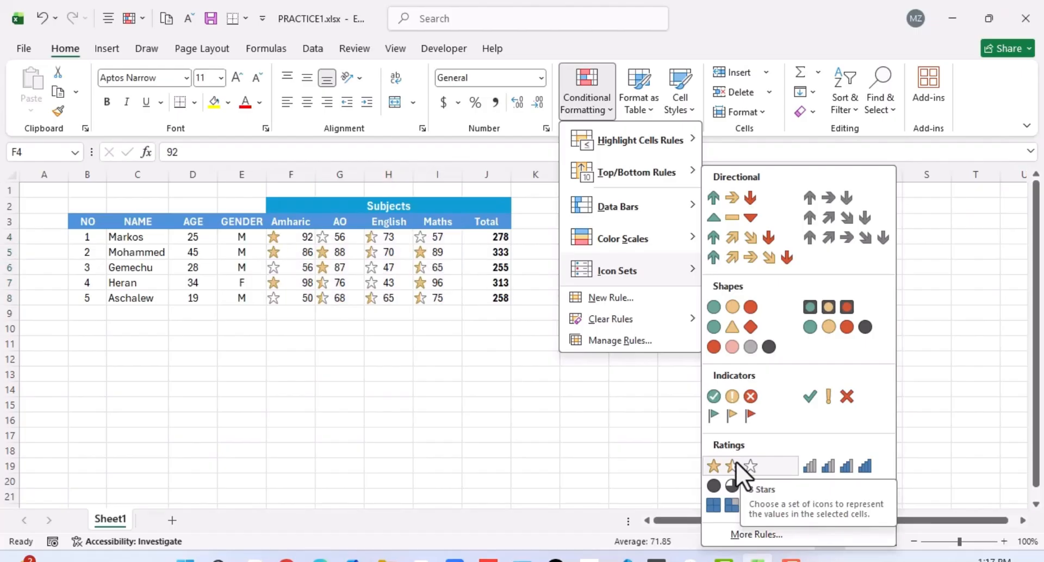
left_click(486, 389)
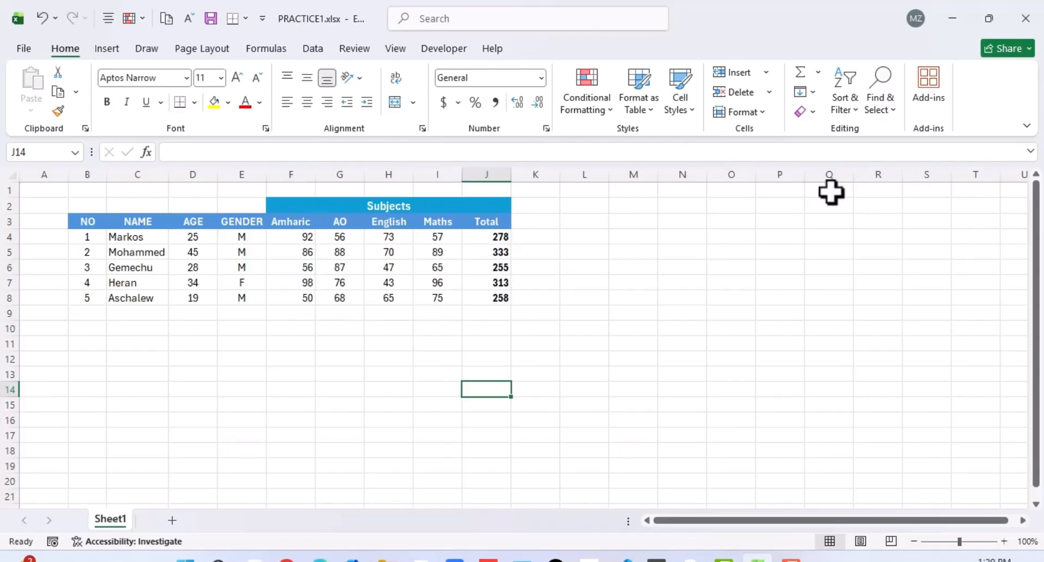
scroll(945, 232, "right", 1)
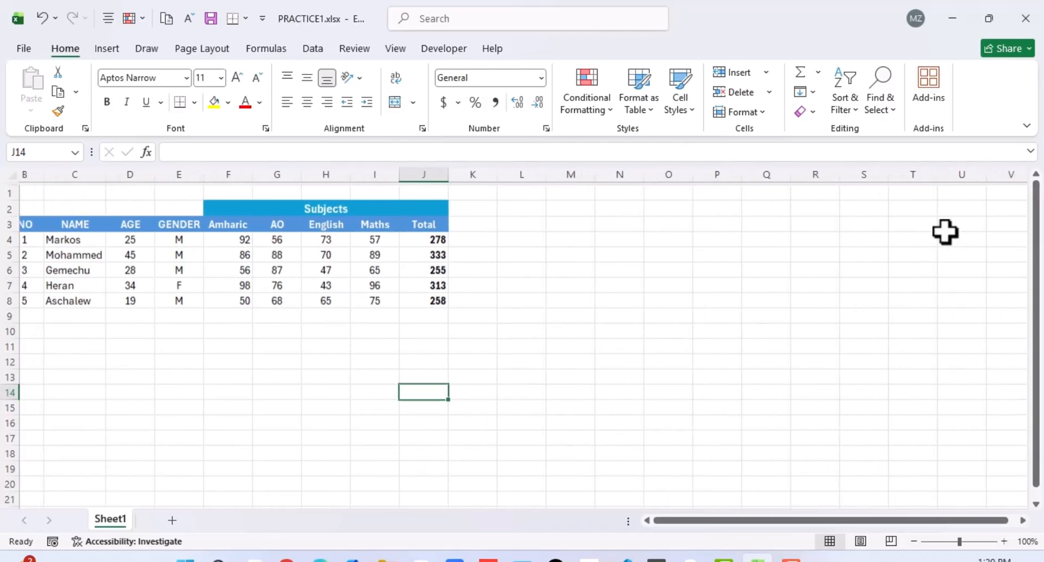
scroll(945, 232, "left", 1)
scroll(944, 232, "left", 2)
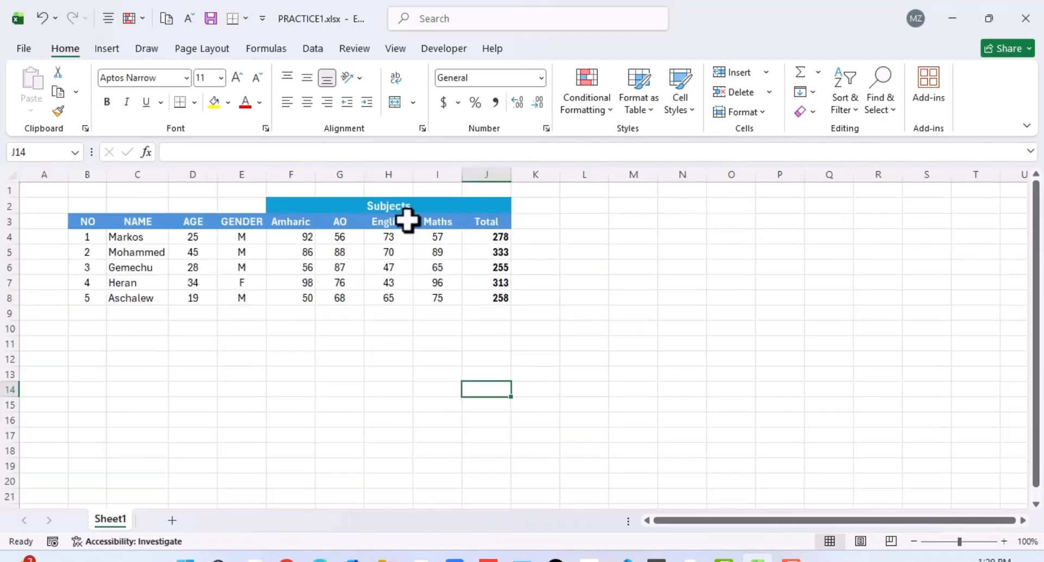
Hide columns F to H containing the Amharic, AO and English marks.
left_click(278, 165)
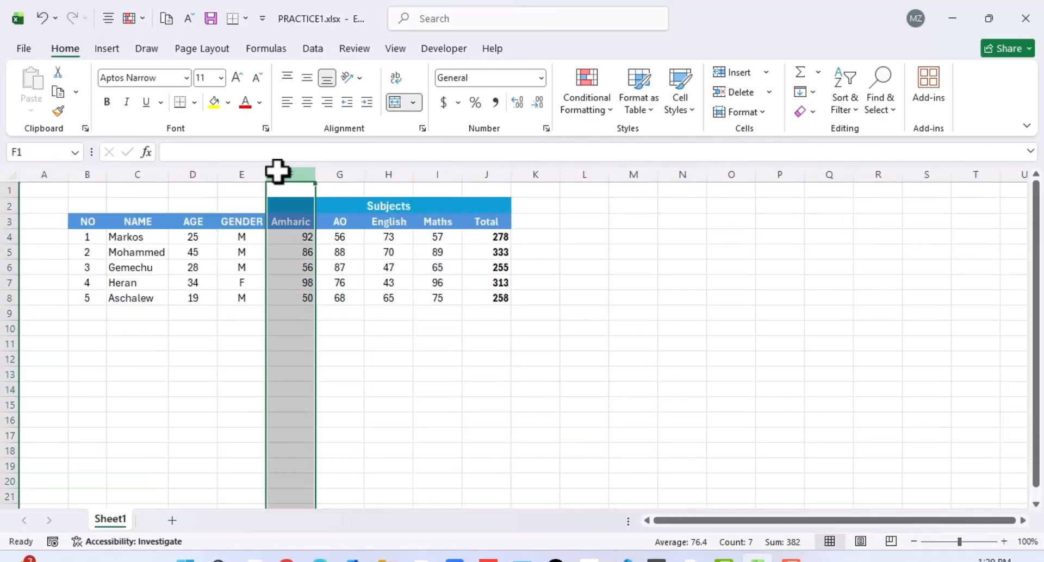
left_click_drag(278, 164, 390, 182)
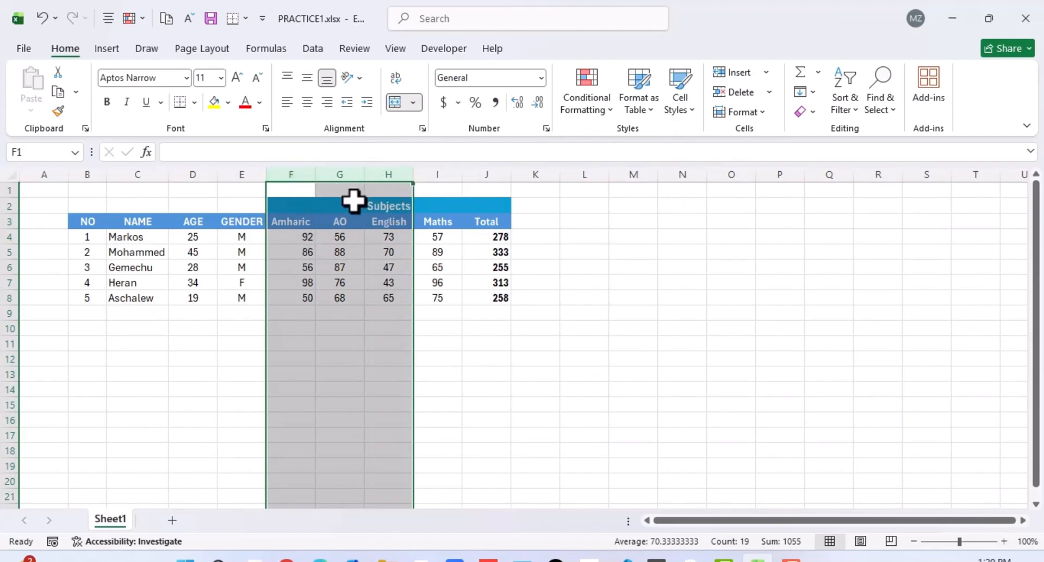
right_click(300, 171)
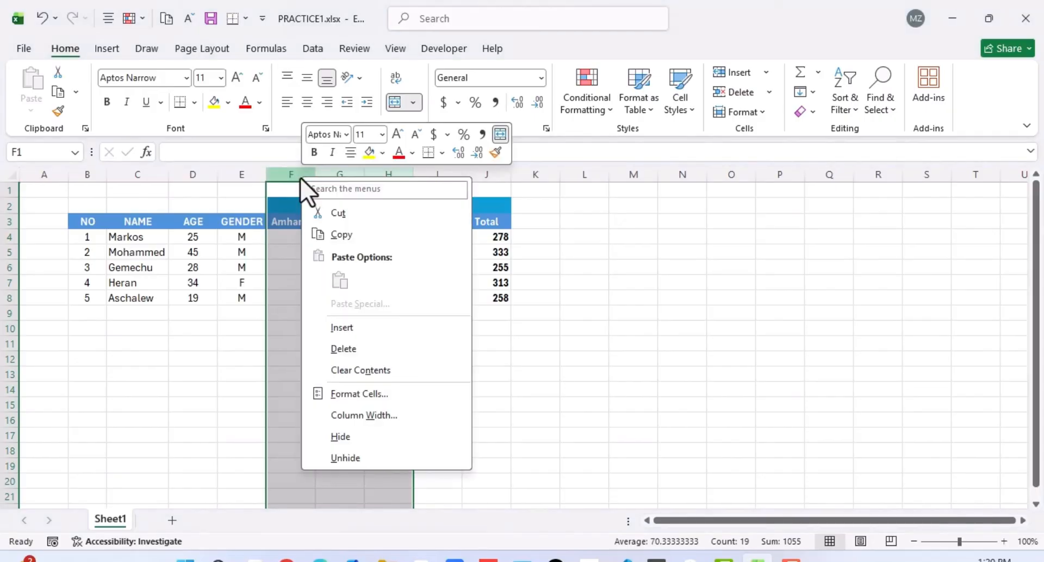
left_click(334, 436)
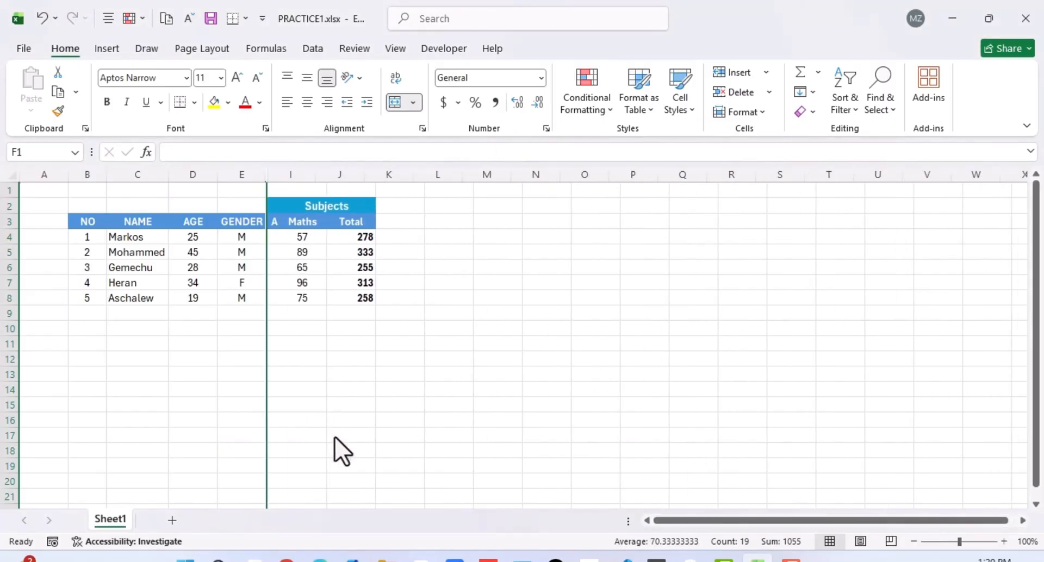
left_click(388, 421)
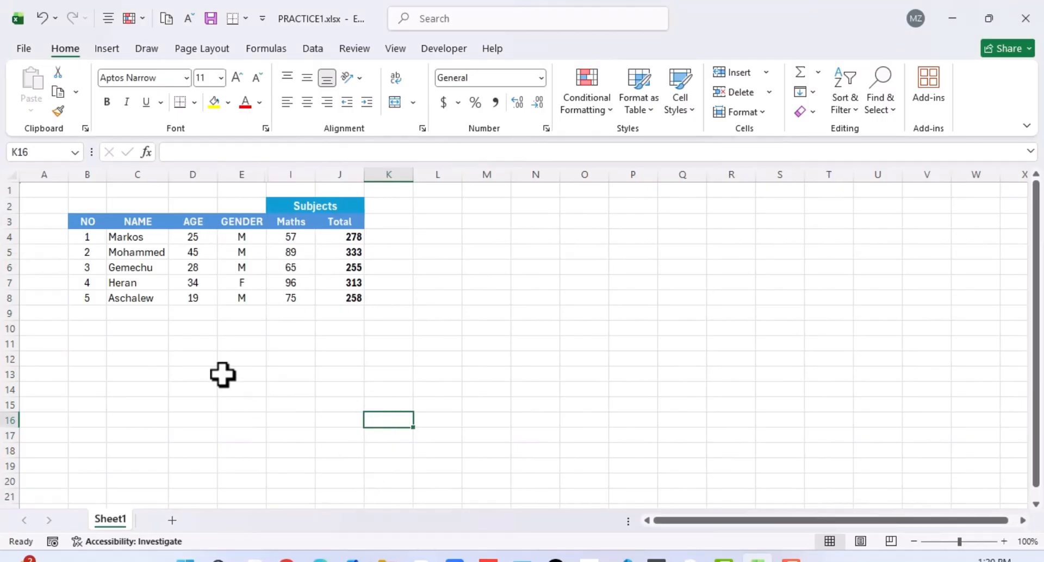
Hide rows 4 to 6, which hold the first three students.
left_click_drag(8, 235, 12, 262)
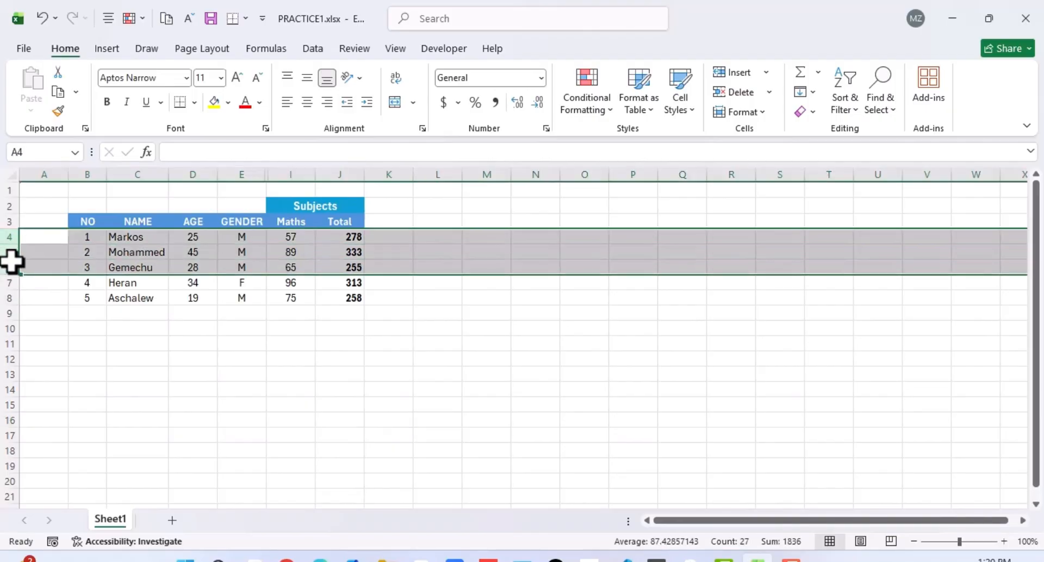
right_click(12, 262)
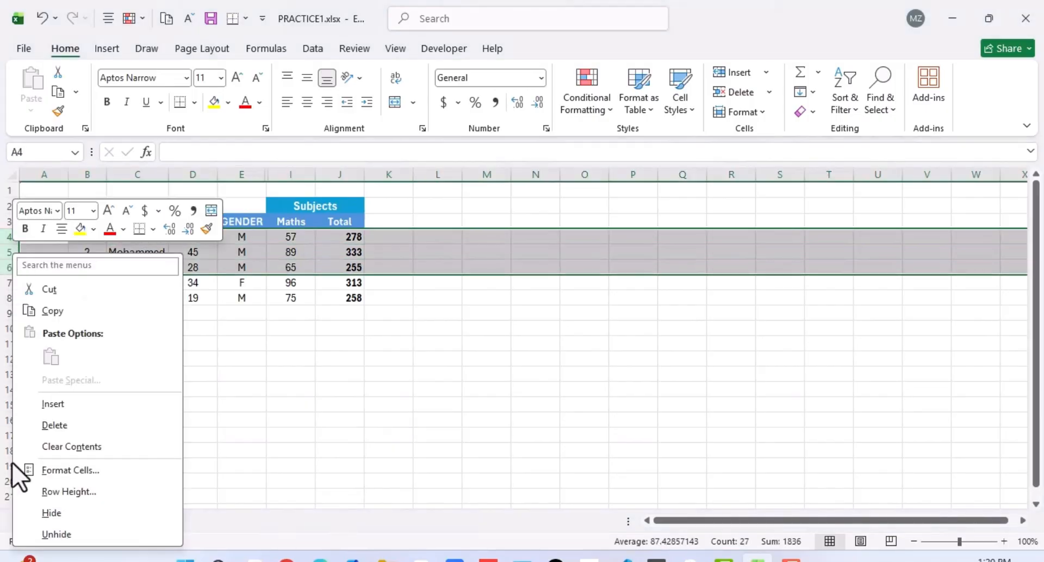
left_click(51, 512)
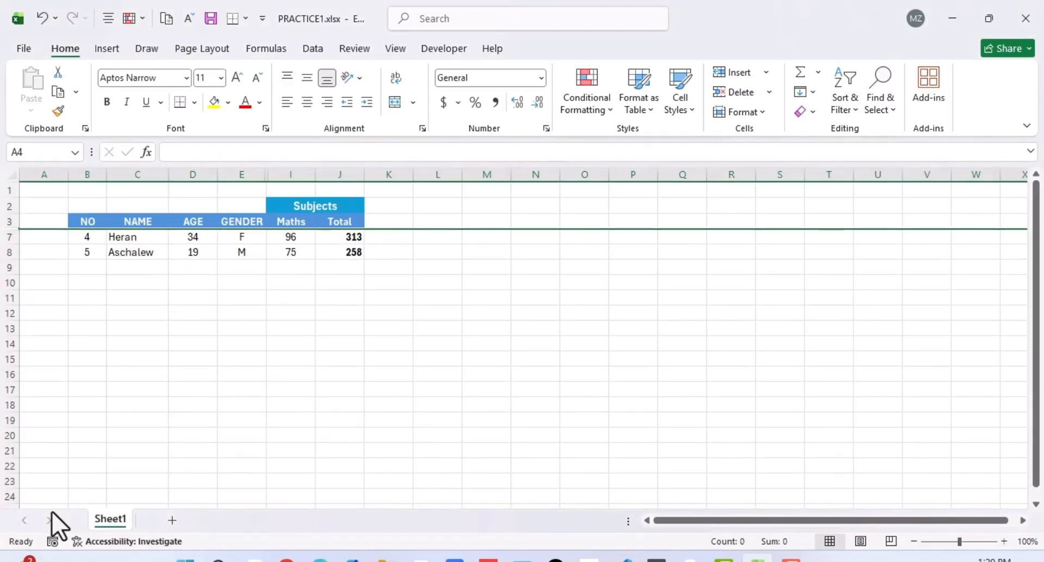
left_click(56, 380)
left_click(182, 324)
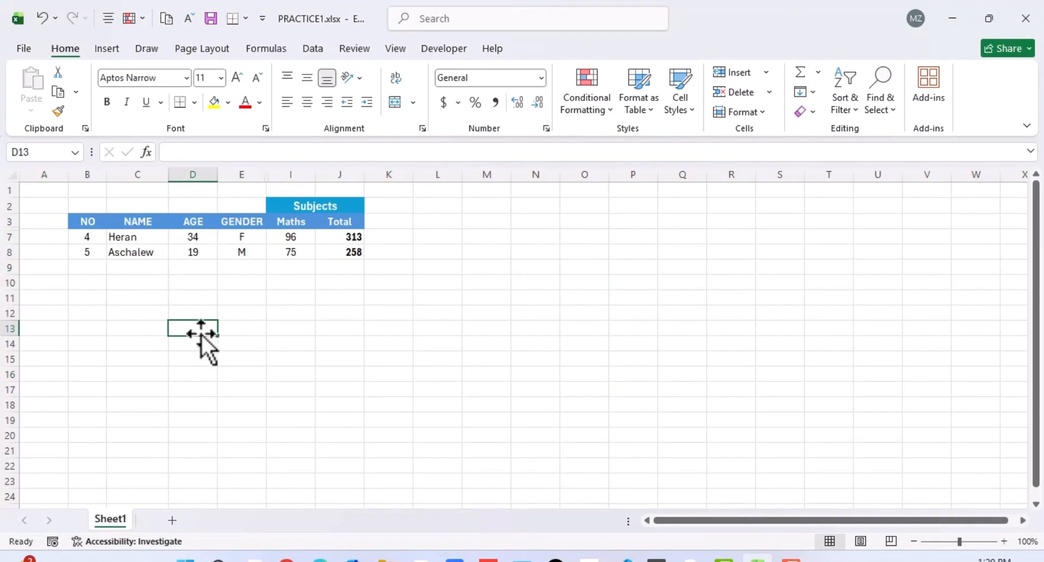
left_click_drag(204, 335, 265, 326)
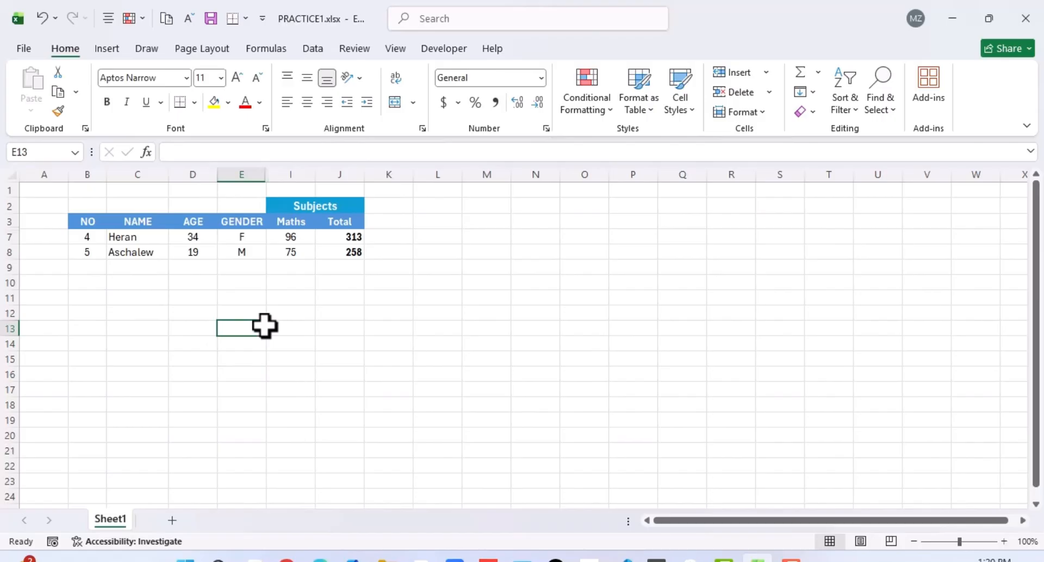
left_click(126, 235)
left_click(189, 296)
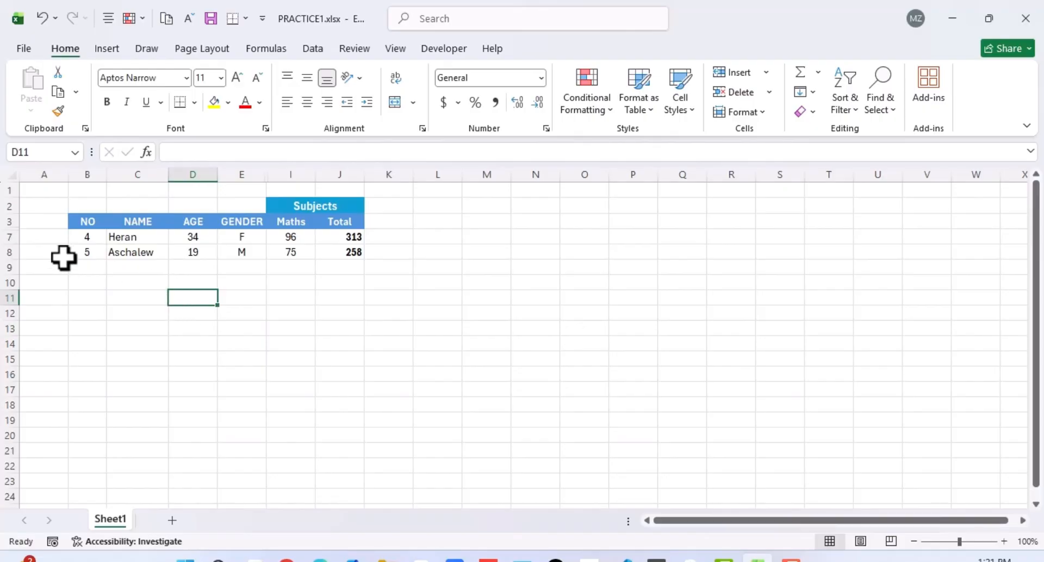
Unhide student rows 4 to 6 below the table header.
double_click(13, 228)
left_click_drag(12, 221, 16, 287)
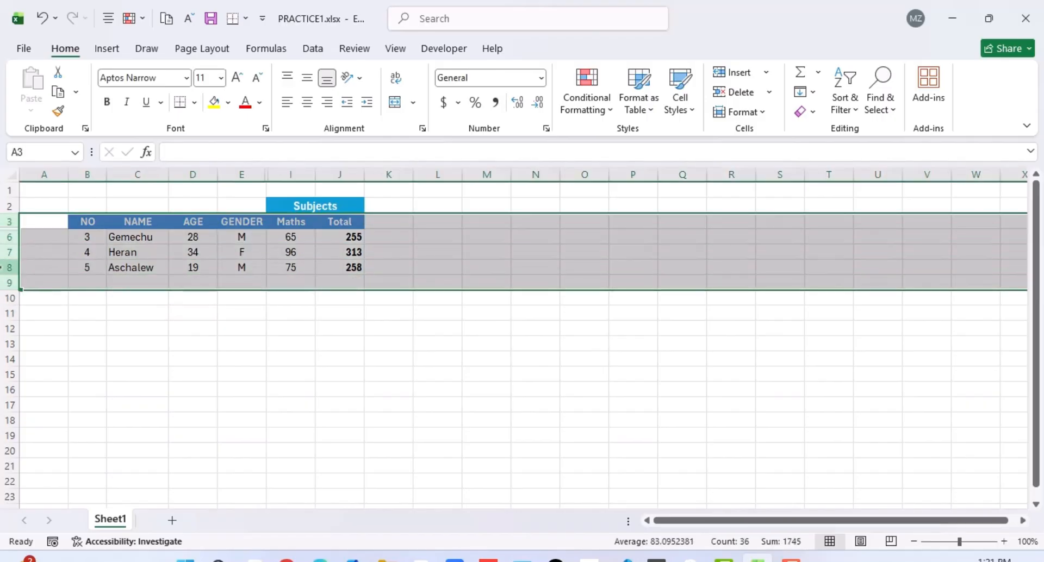
right_click(3, 269)
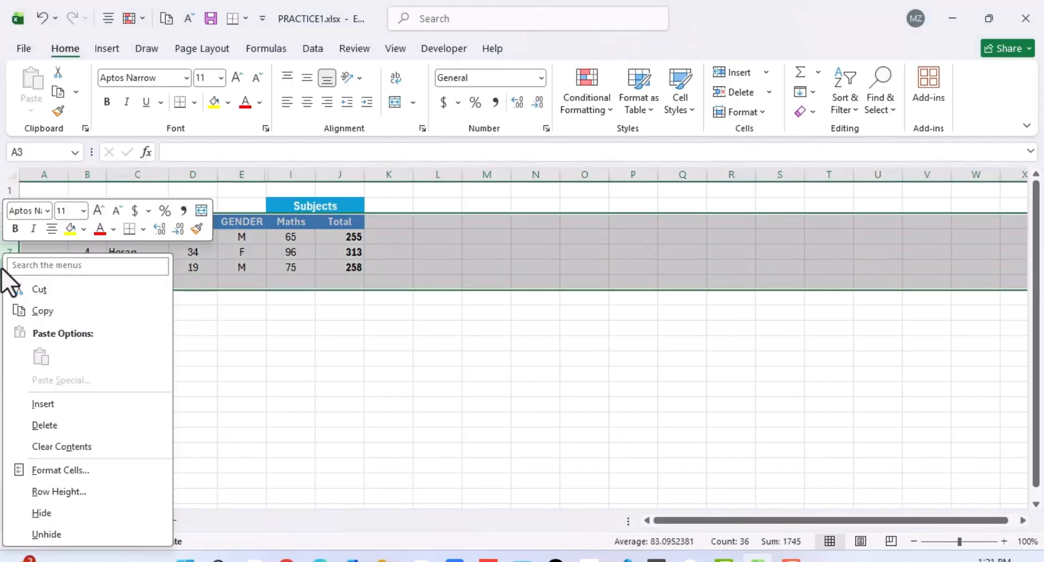
left_click(49, 535)
left_click(172, 399)
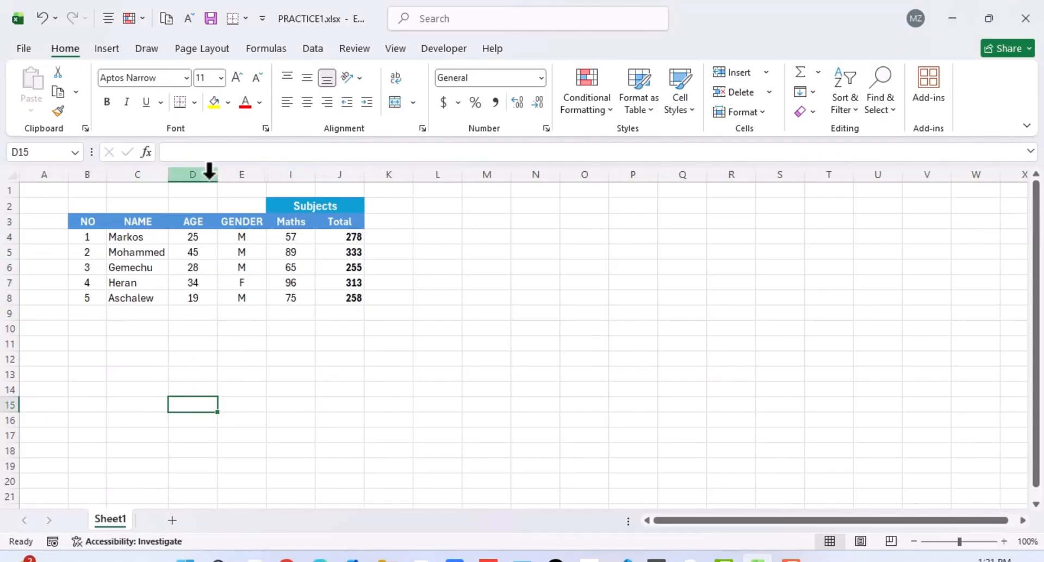
Unhide columns F to H between the GENDER and Maths columns.
left_click_drag(210, 173, 333, 184)
right_click(270, 174)
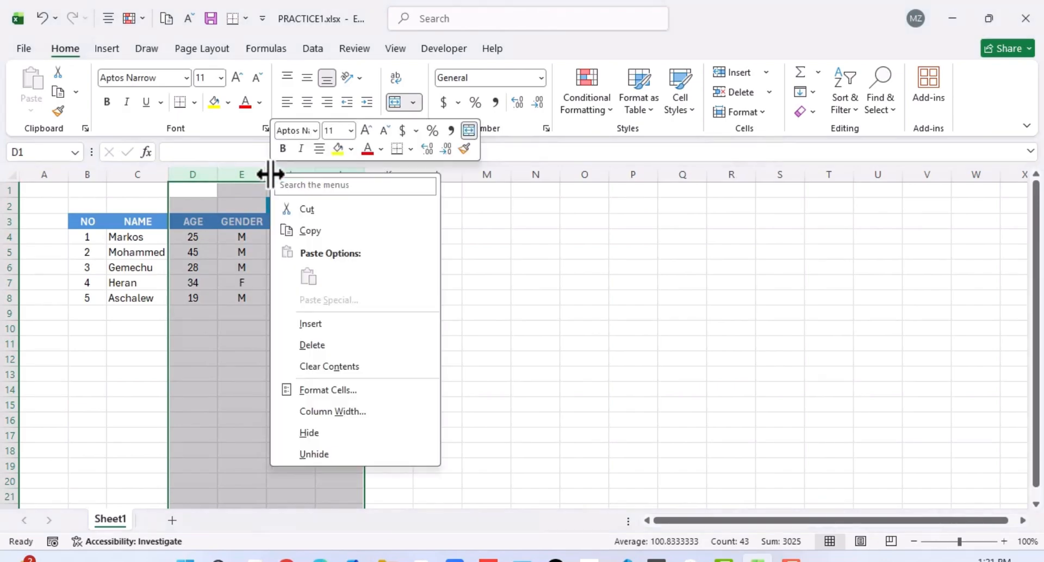
left_click(314, 456)
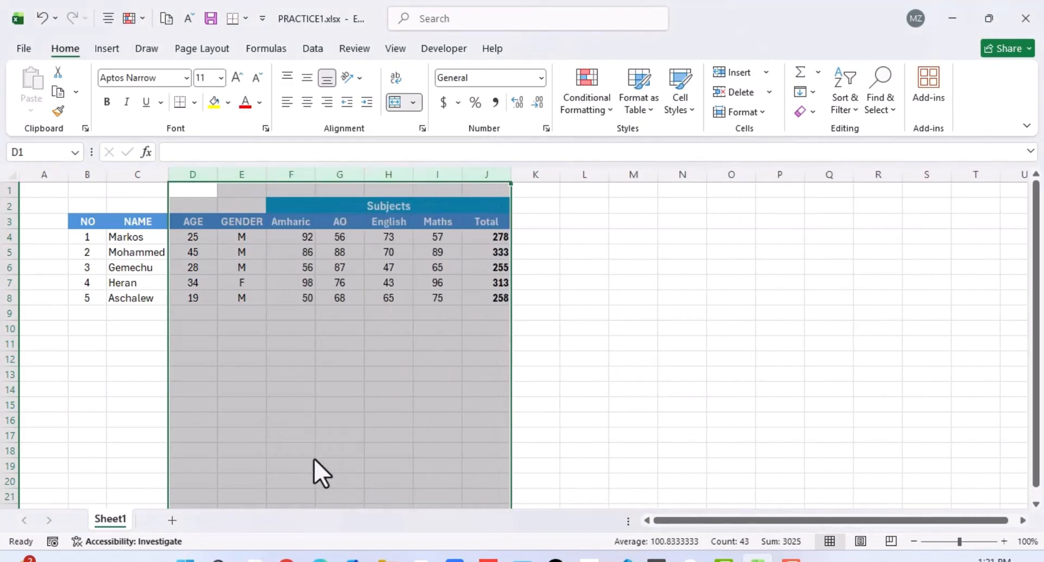
left_click(579, 397)
left_click(419, 354)
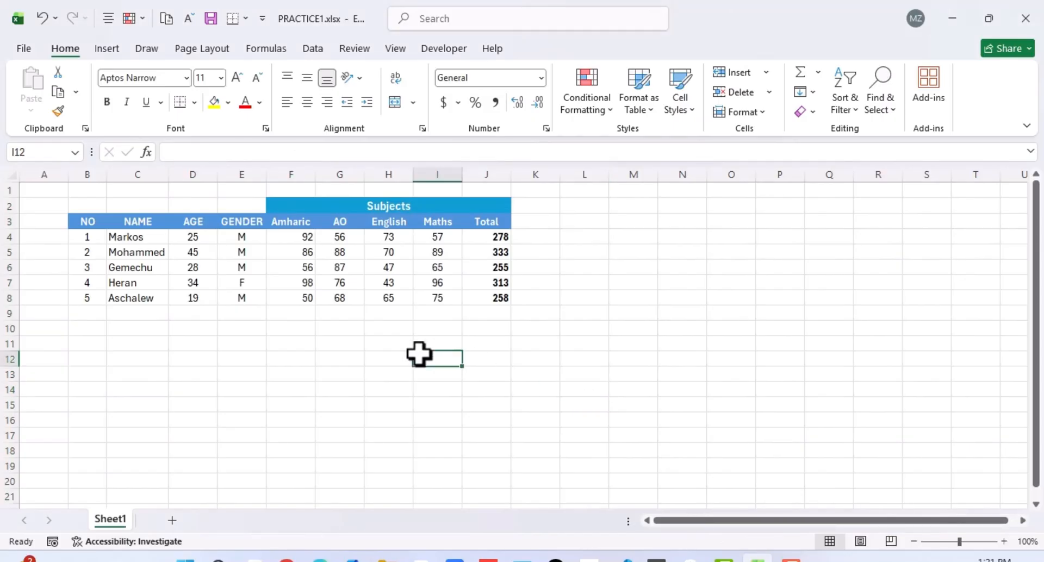